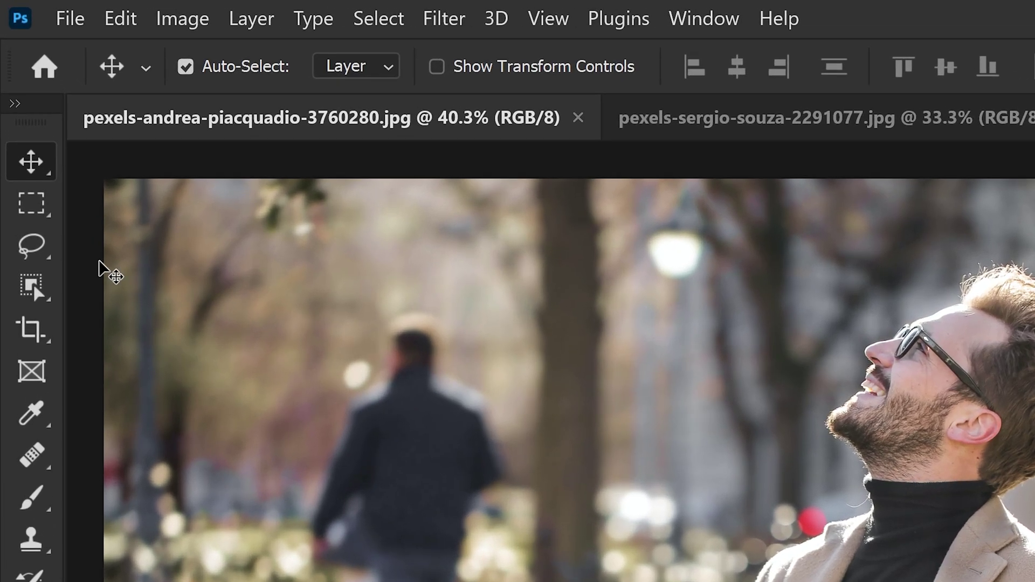
Switch to the Lasso tool for drawing freehand selections.
click(17, 124)
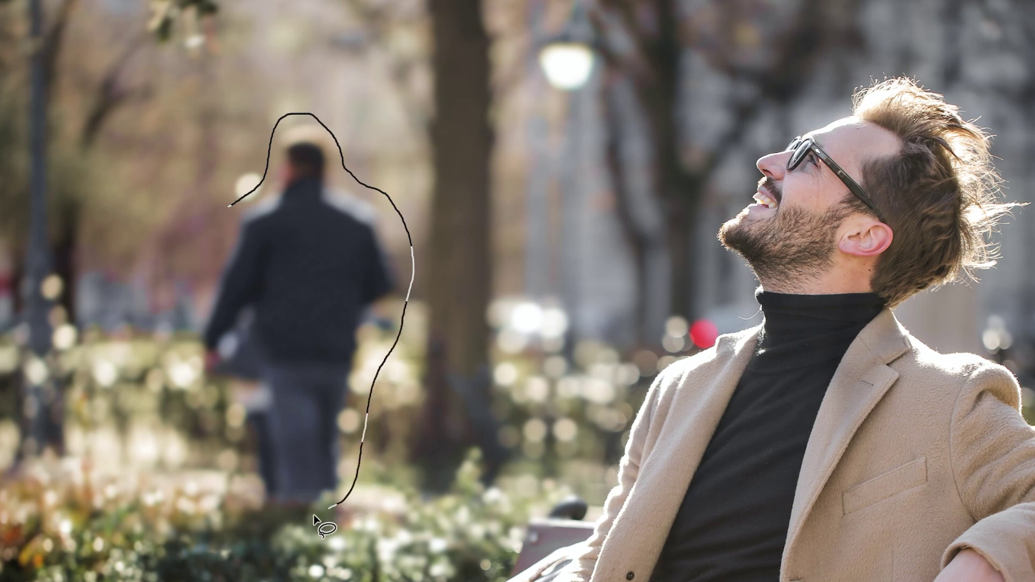
Trace down around the walking man's feet and close the freehand selection.
mouse_move(315, 516)
mouse_down()
mouse_move(270, 516)
mouse_move(237, 485)
mouse_up()
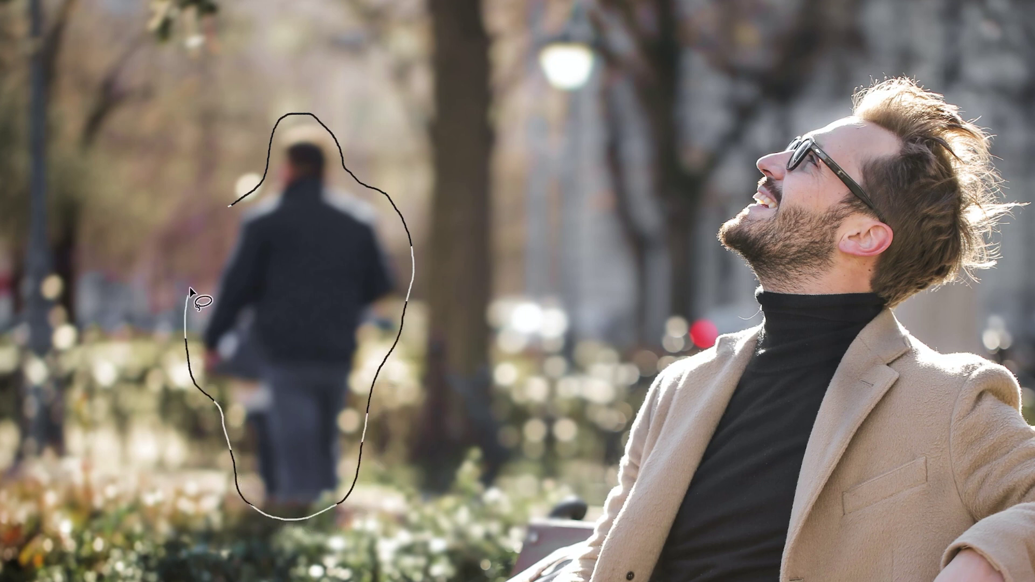
drag(219, 209, 218, 208)
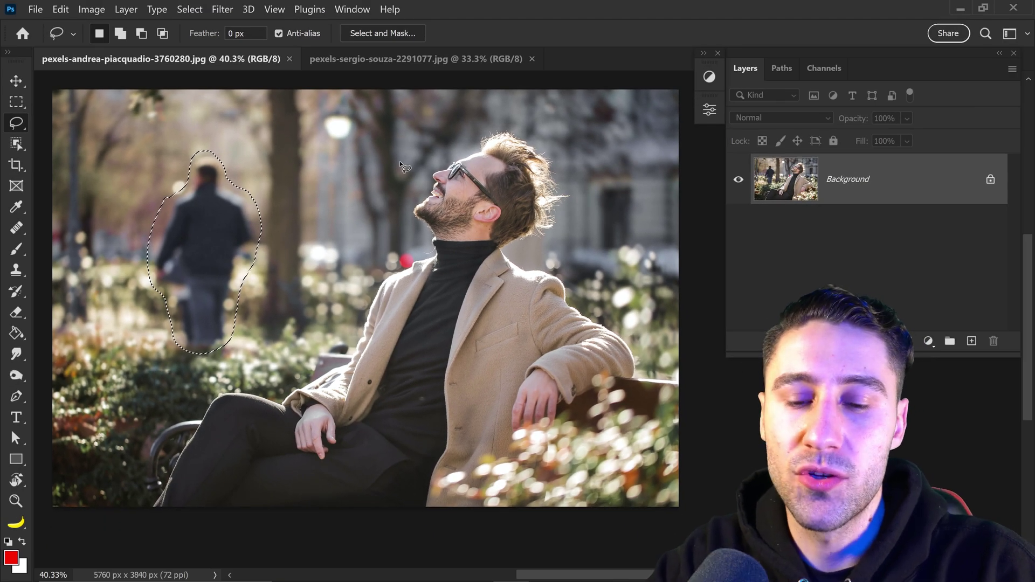
Fill the selection with Content-Aware contents using the Shift+F5 Fill dialog.
key(shift+F5)
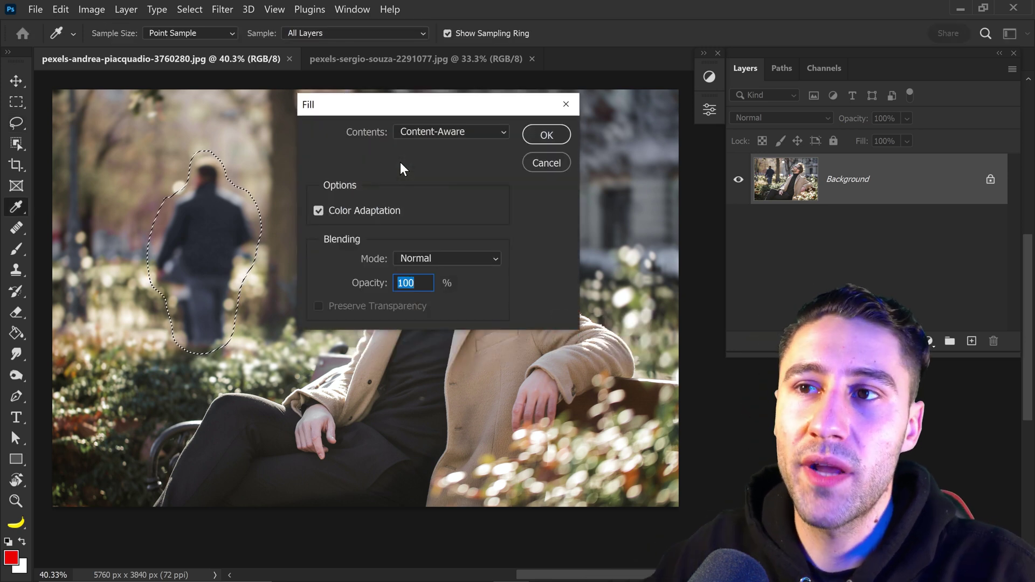
drag(388, 109, 377, 100)
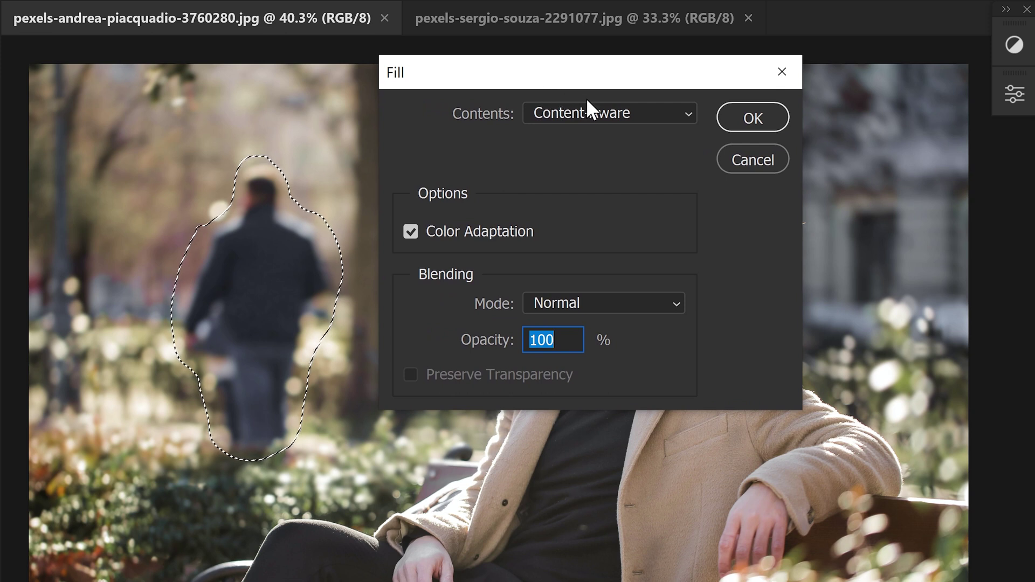
click(567, 111)
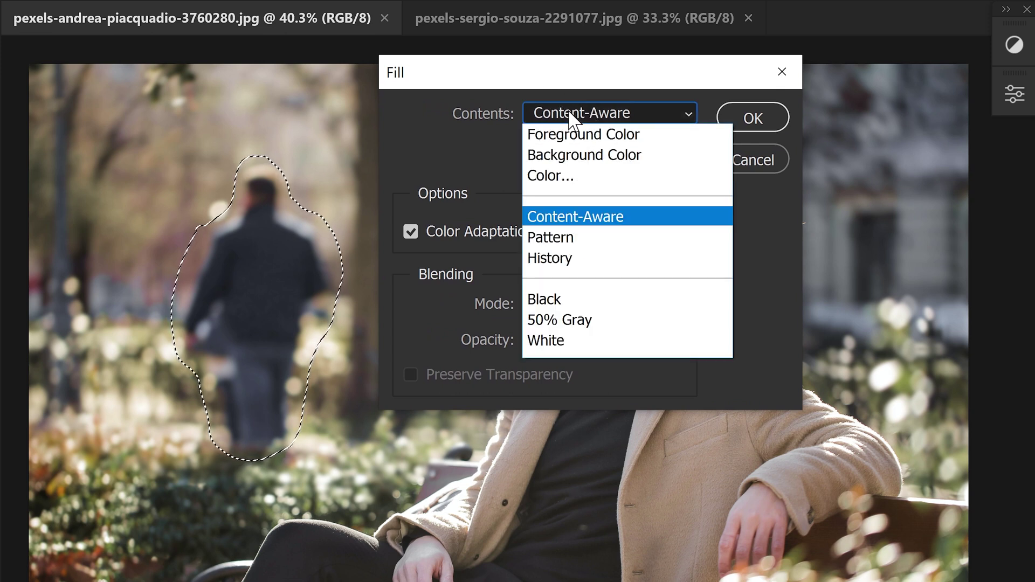
click(531, 215)
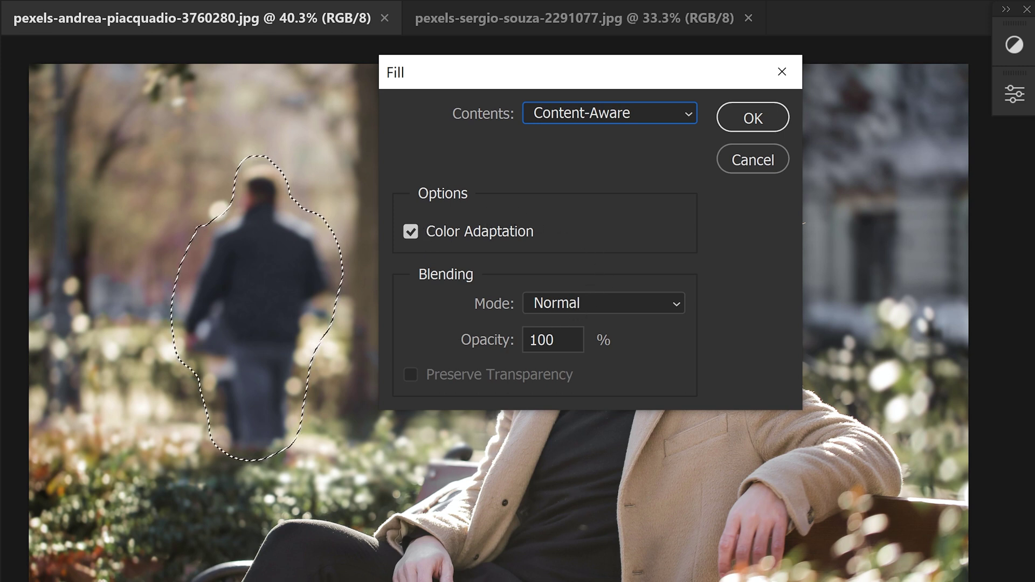
click(745, 119)
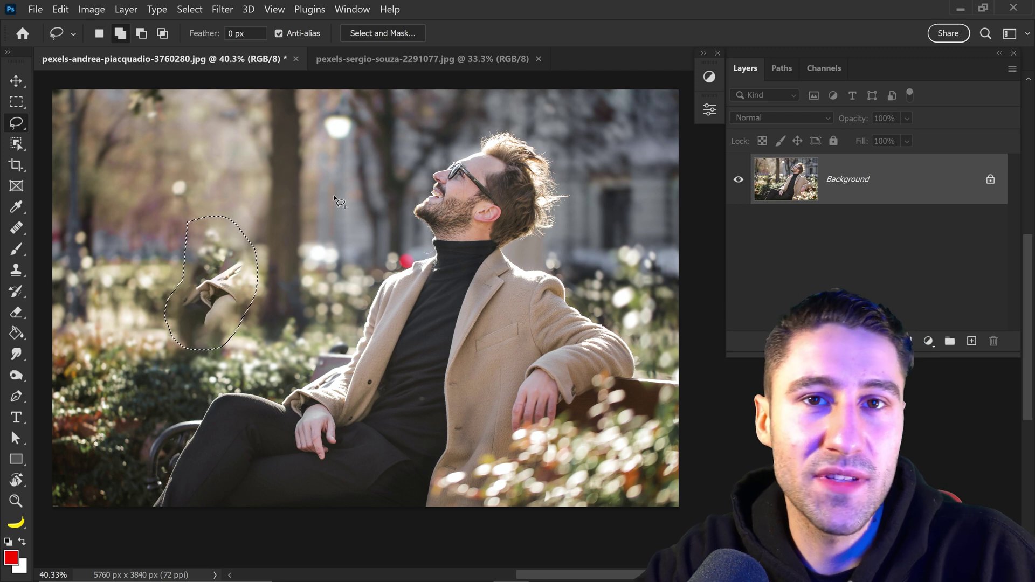
Apply a second Content-Aware fill to erase the man's leftover remnant.
key(shift+F5)
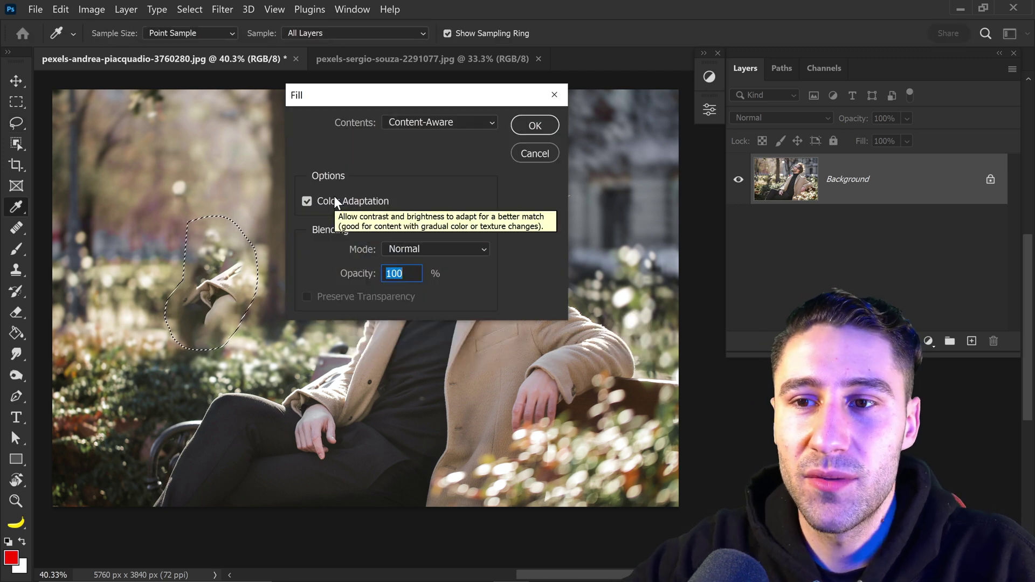
key(Return)
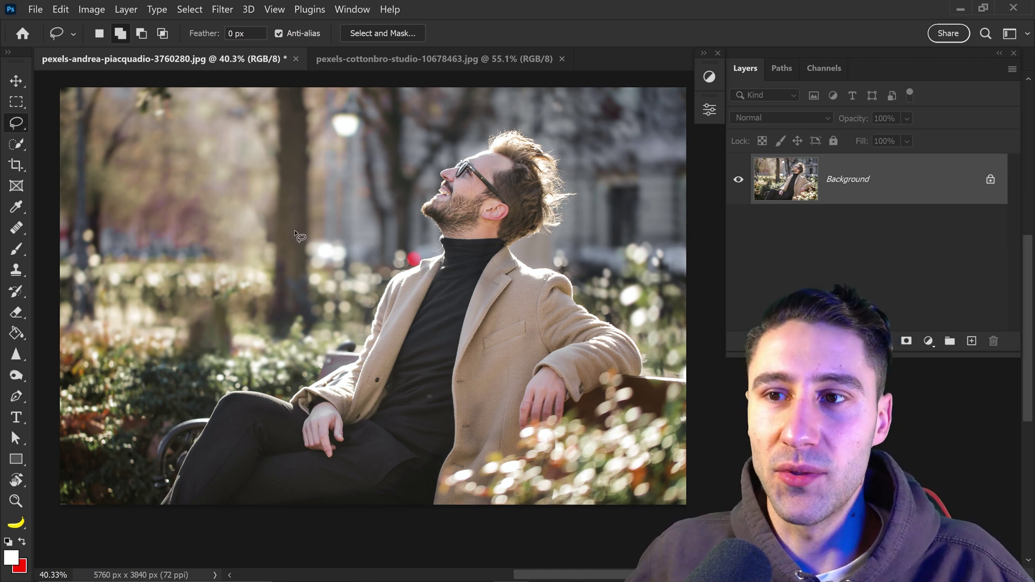
Switch to the lake photo and lasso around the woman and her reflection.
click(367, 65)
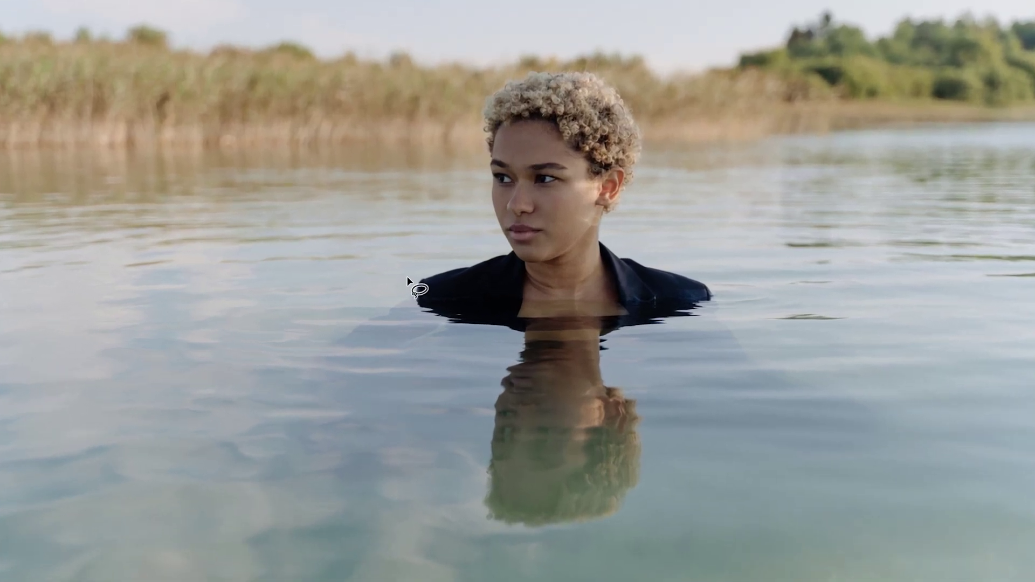
mouse_move(443, 265)
mouse_down()
mouse_move(496, 242)
mouse_move(470, 112)
mouse_up()
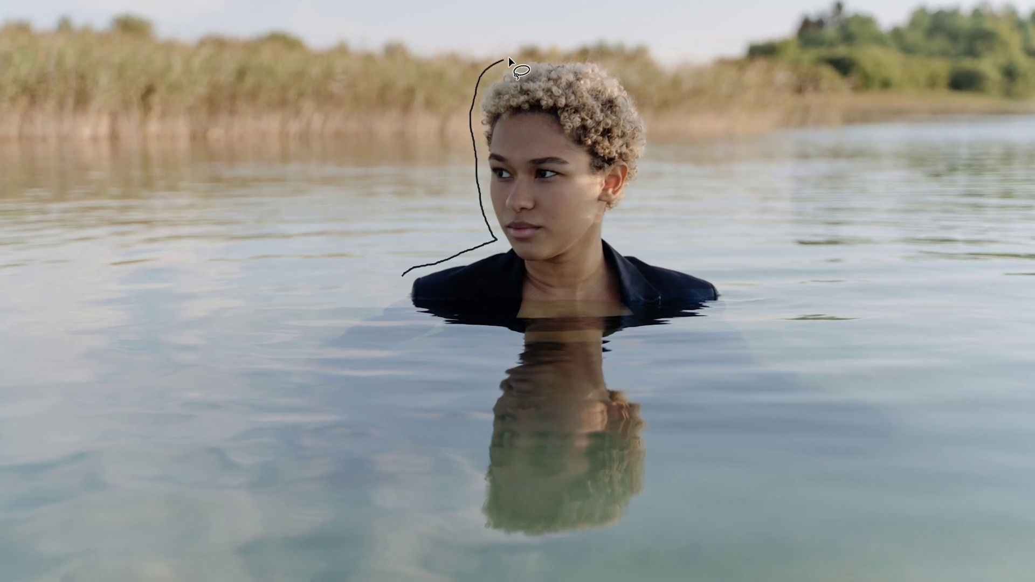
mouse_move(528, 51)
mouse_down()
mouse_move(614, 43)
mouse_move(633, 63)
mouse_move(662, 114)
mouse_move(663, 145)
mouse_move(623, 222)
mouse_move(713, 267)
mouse_move(749, 328)
mouse_move(746, 357)
mouse_move(686, 340)
mouse_move(635, 353)
mouse_move(621, 380)
mouse_move(645, 427)
mouse_move(640, 507)
mouse_move(587, 551)
mouse_move(478, 570)
mouse_move(430, 517)
mouse_move(464, 355)
mouse_move(418, 331)
mouse_move(335, 341)
mouse_move(278, 331)
mouse_move(359, 263)
mouse_up()
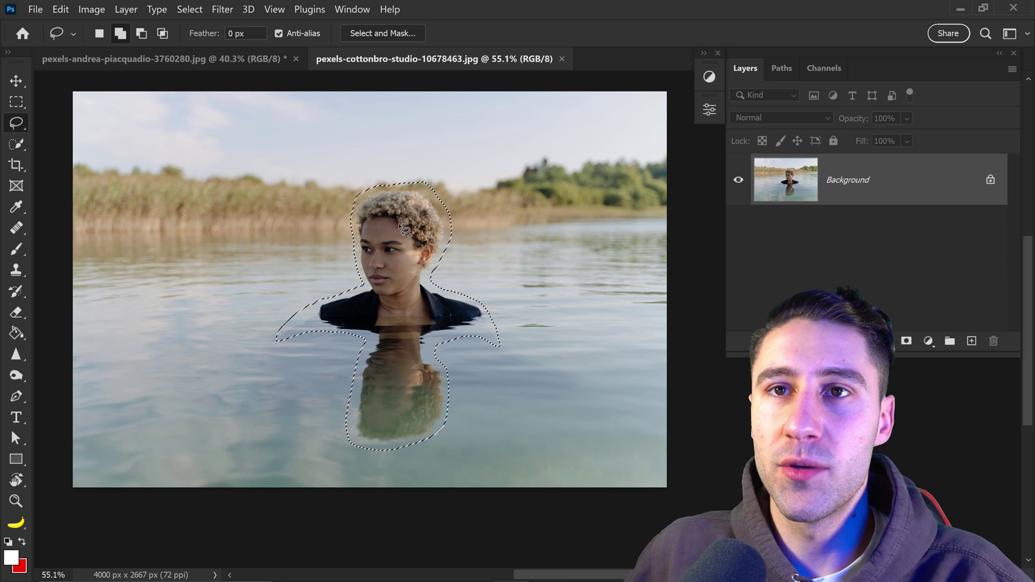
click(61, 9)
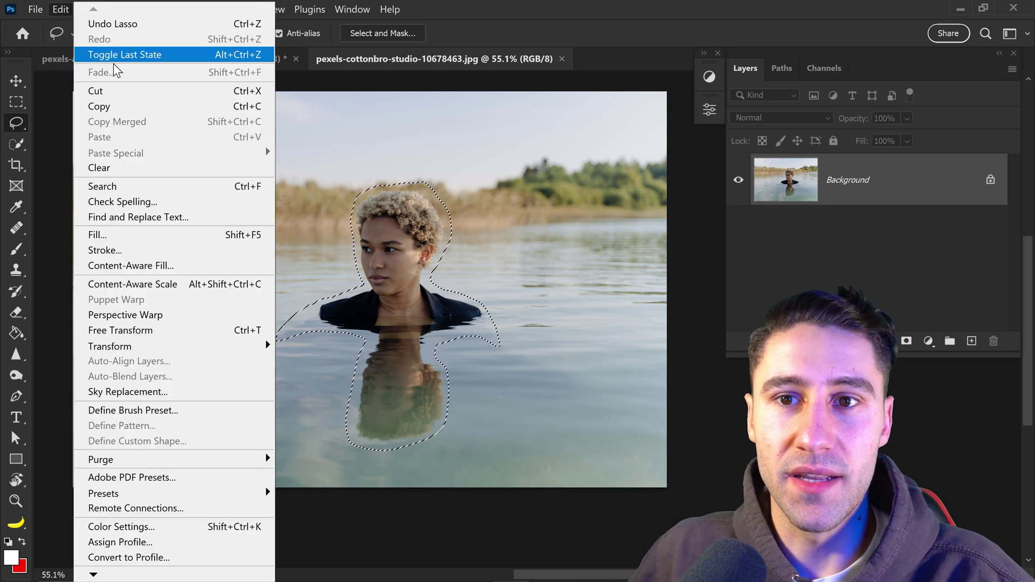
Open Edit > Content-Aware Fill and pan and zoom to view the whole lake.
click(132, 265)
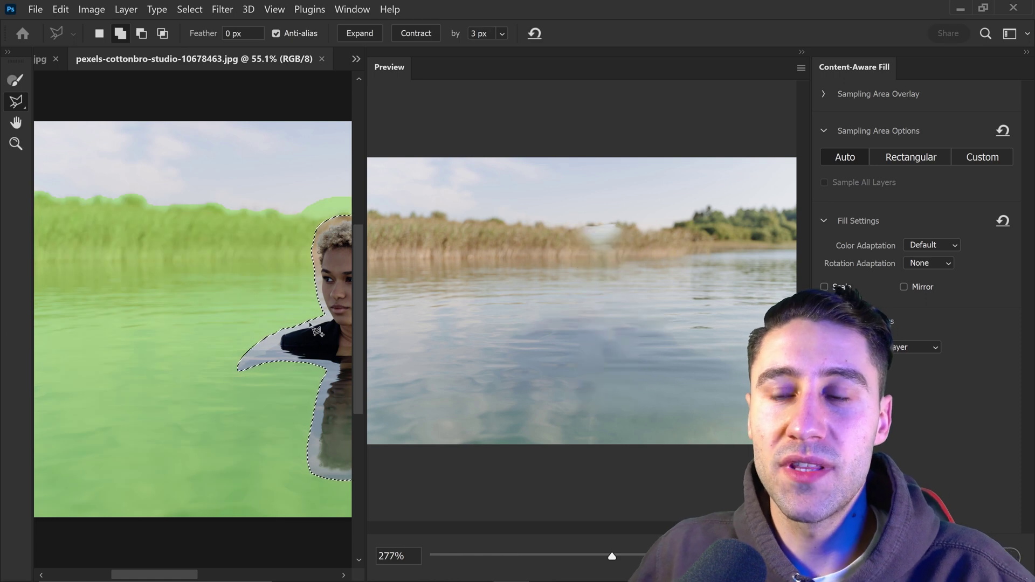
drag(332, 332, 177, 310)
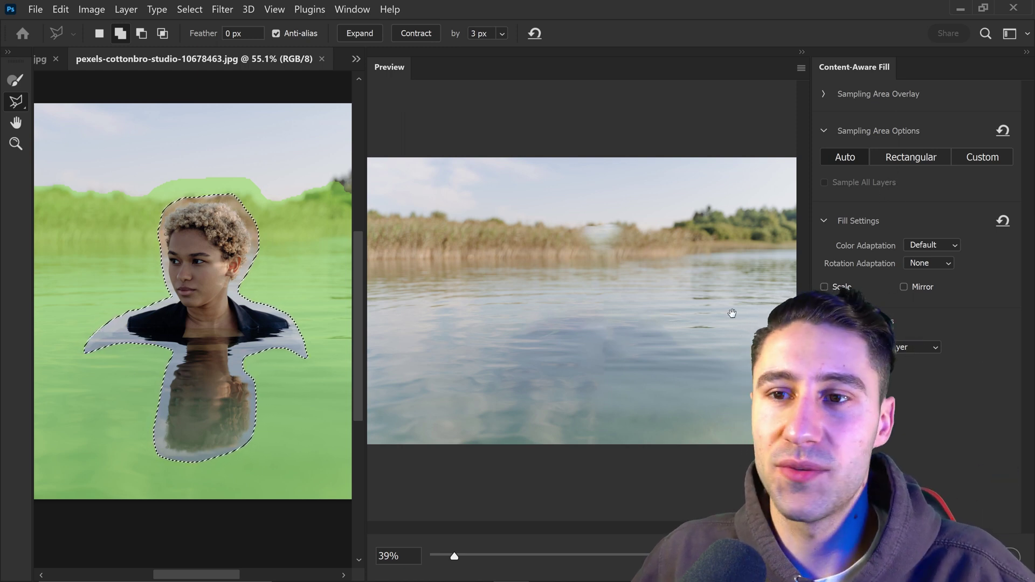
scroll(277, 416, down, 2)
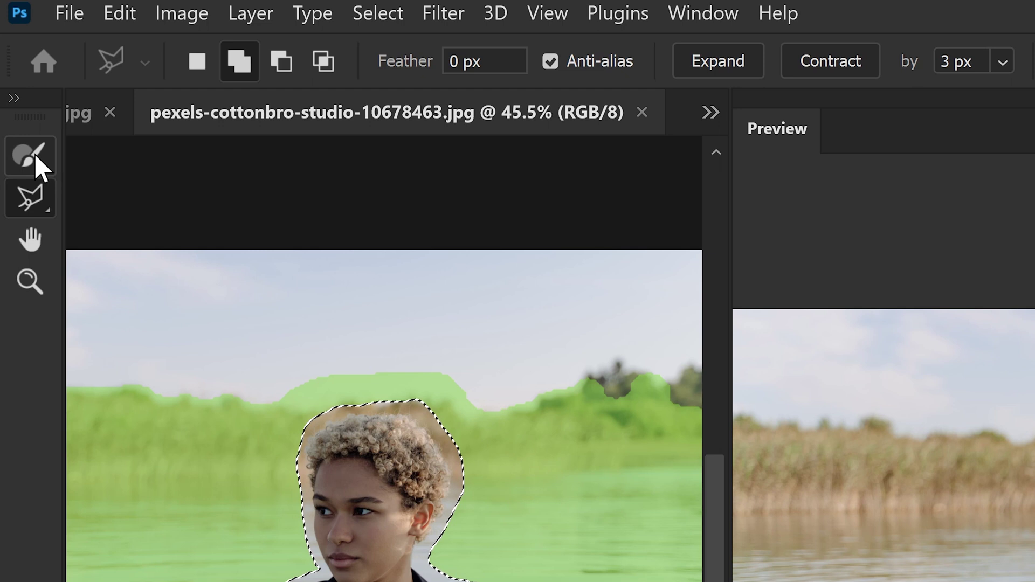
click(36, 155)
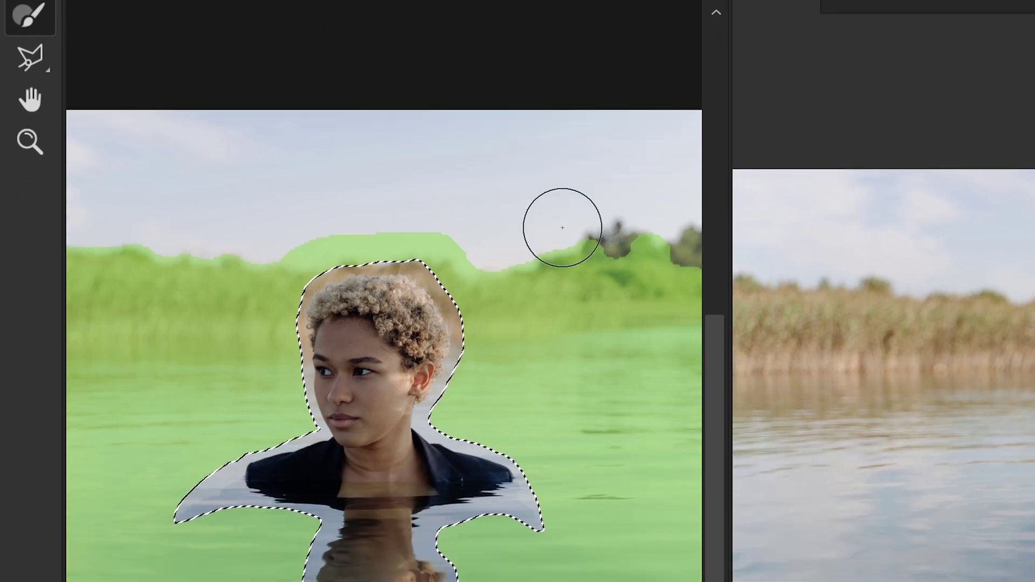
Paint the top-right trees into the sampling area, then subtract the right-hand trees.
drag(609, 402, 623, 411)
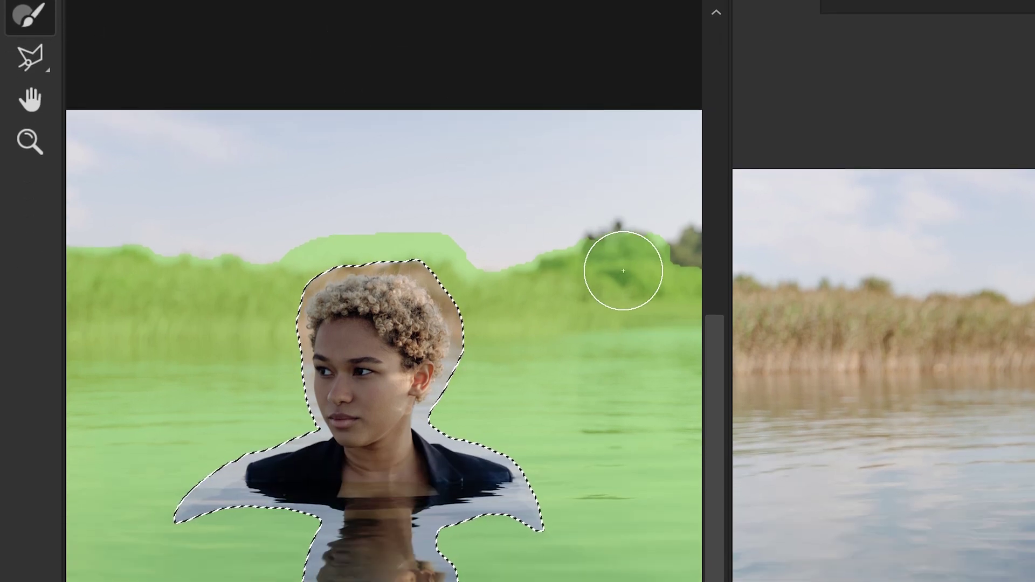
drag(623, 271, 672, 261)
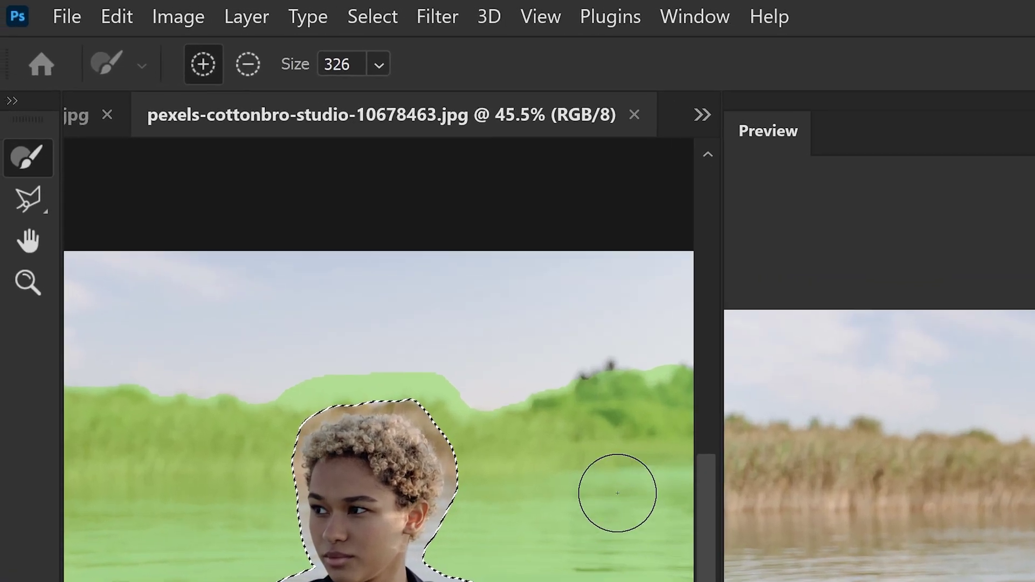
click(249, 64)
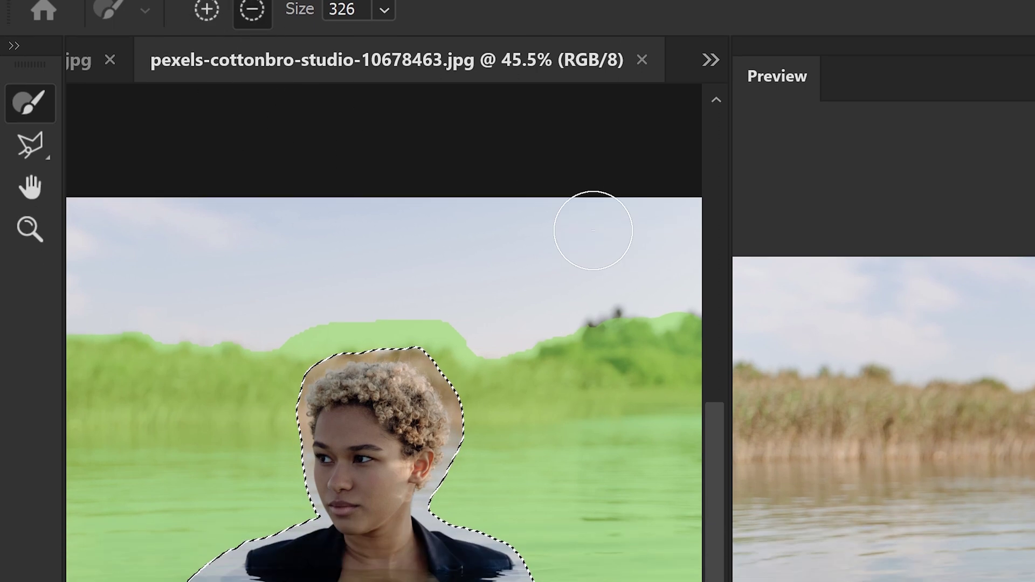
mouse_move(547, 333)
mouse_down()
mouse_move(550, 347)
mouse_move(654, 348)
mouse_move(580, 301)
mouse_up()
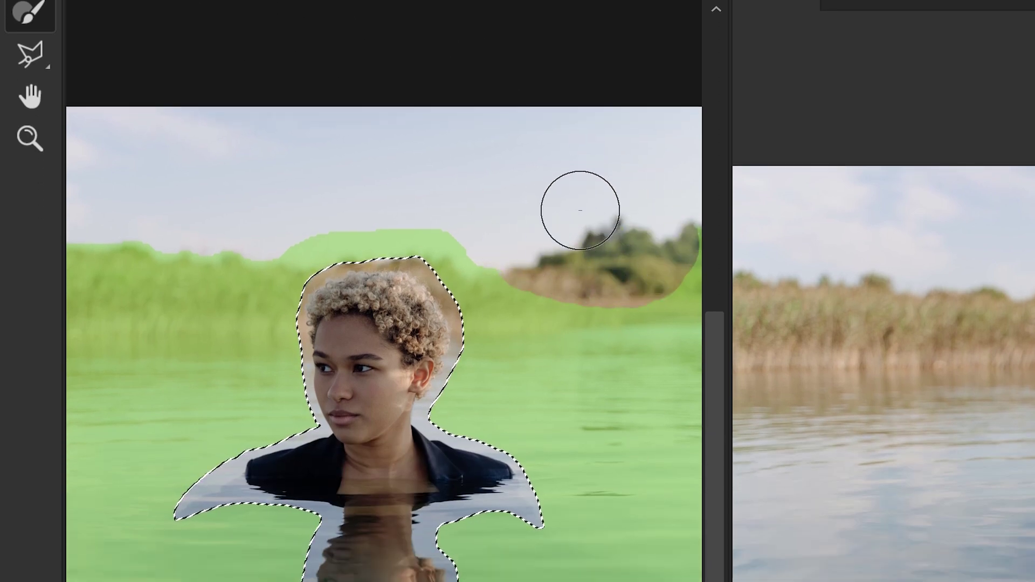
mouse_move(581, 210)
mouse_down()
mouse_move(664, 208)
mouse_move(682, 266)
mouse_move(658, 277)
mouse_up()
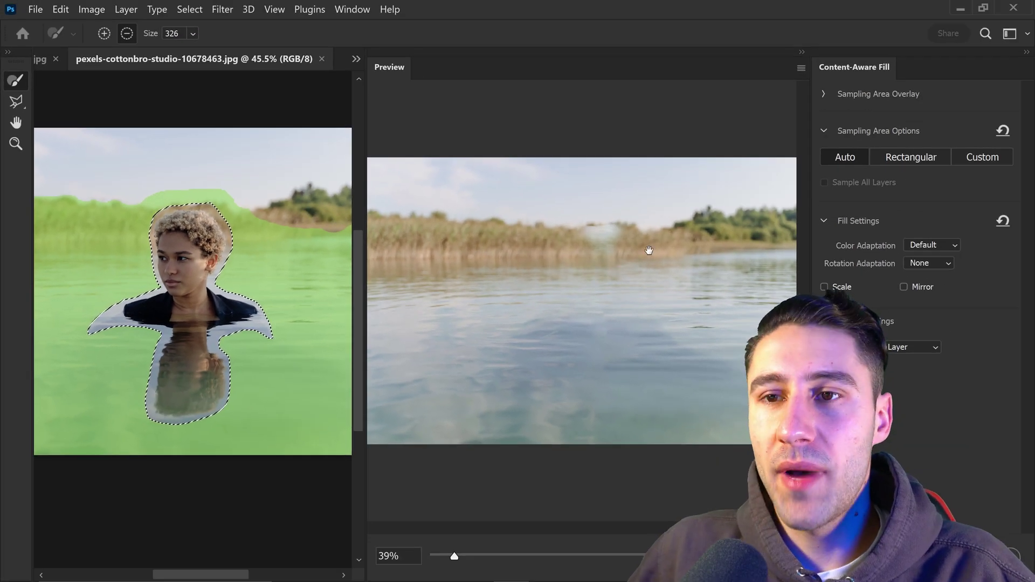
click(824, 93)
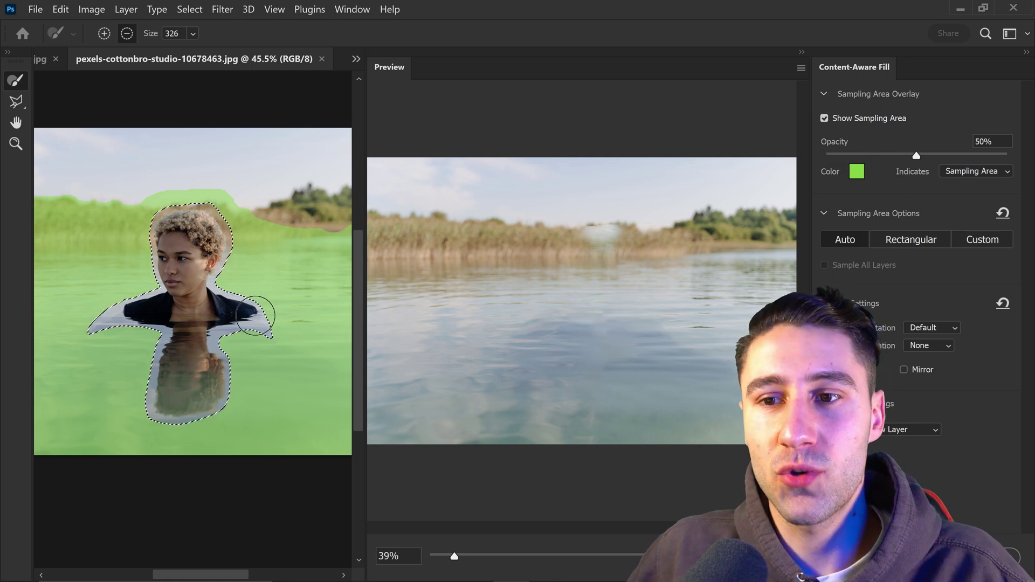
Raise the sampling overlay opacity and change its colour to a brighter green.
click(948, 154)
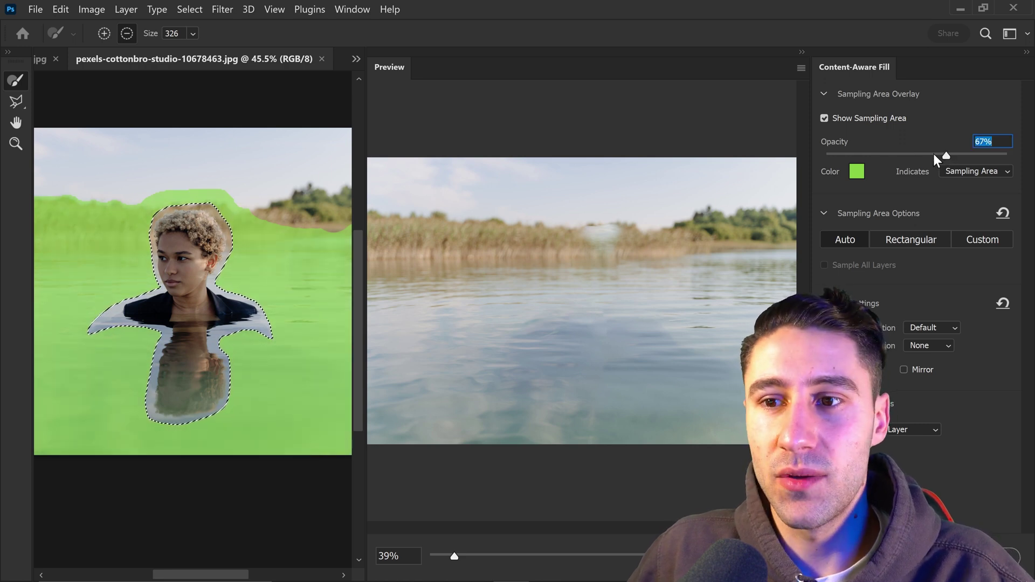
click(858, 172)
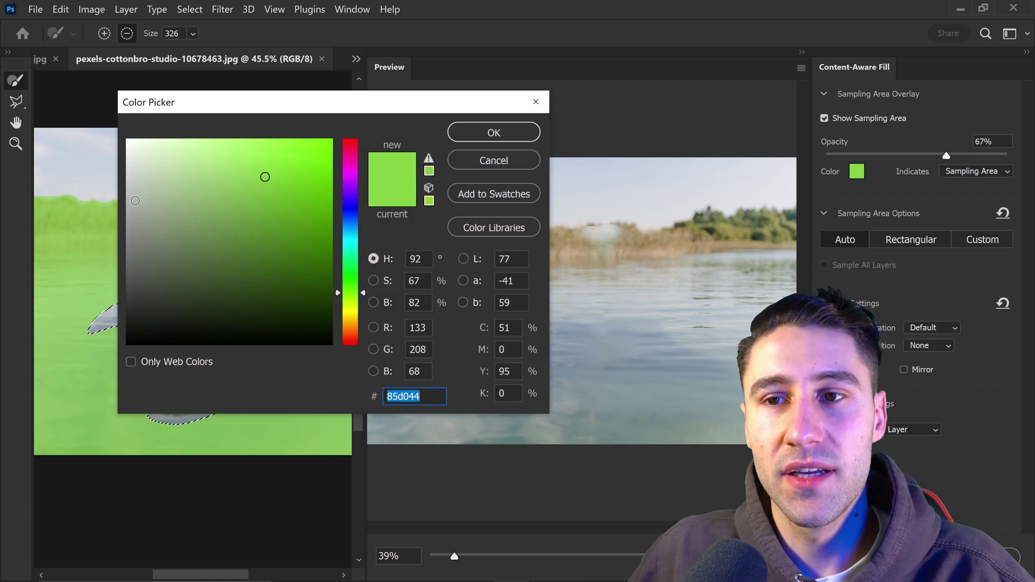
drag(299, 180, 306, 140)
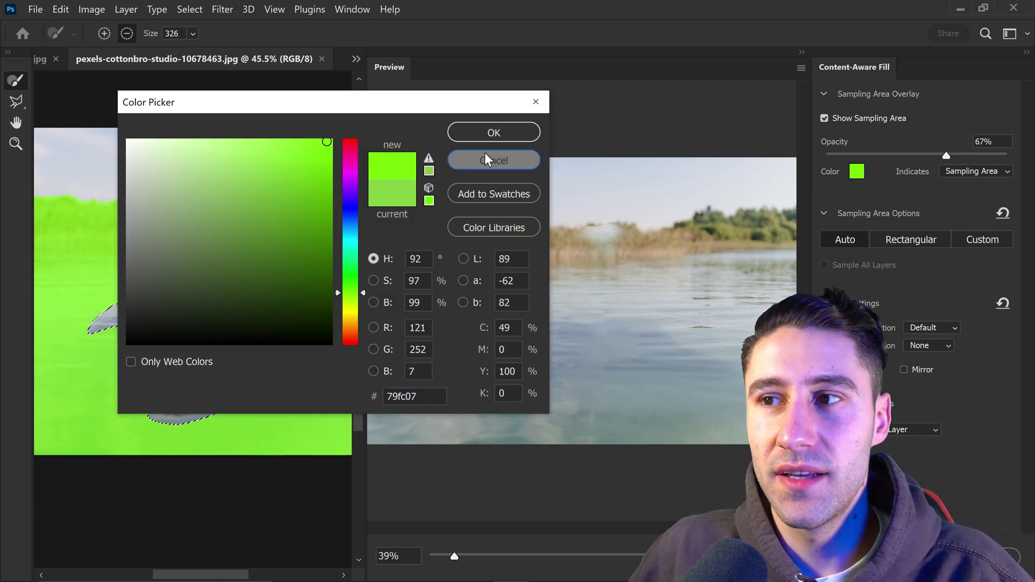
click(494, 133)
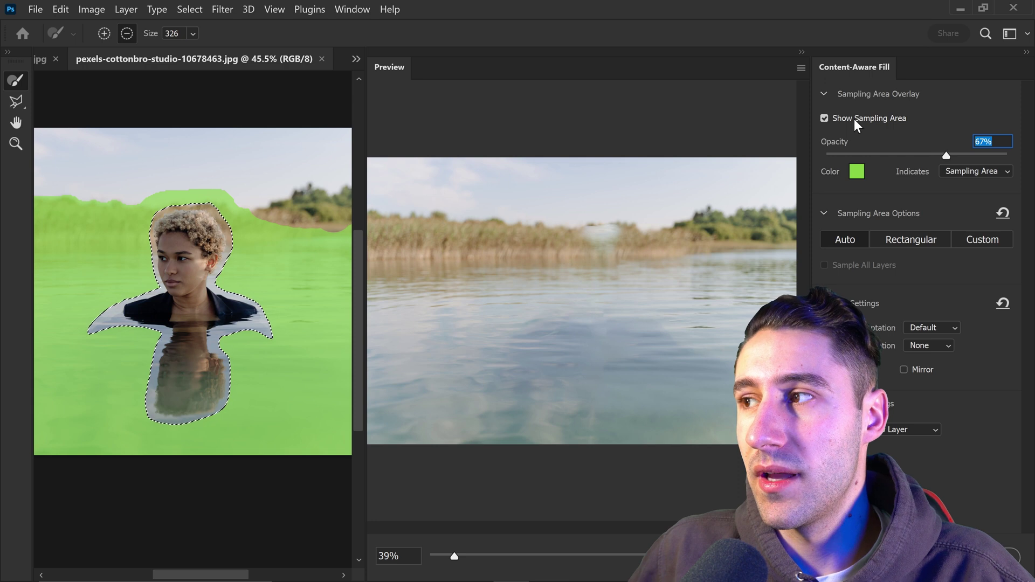
Set overlay opacity to 50%, collapse the overlay settings, and choose Auto sampling.
click(824, 117)
click(824, 118)
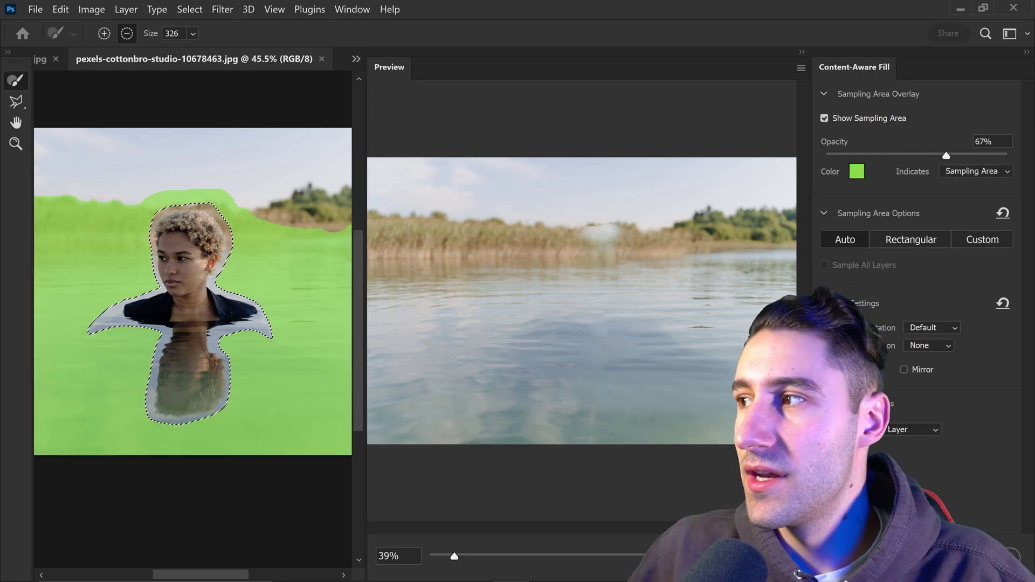
text(50)
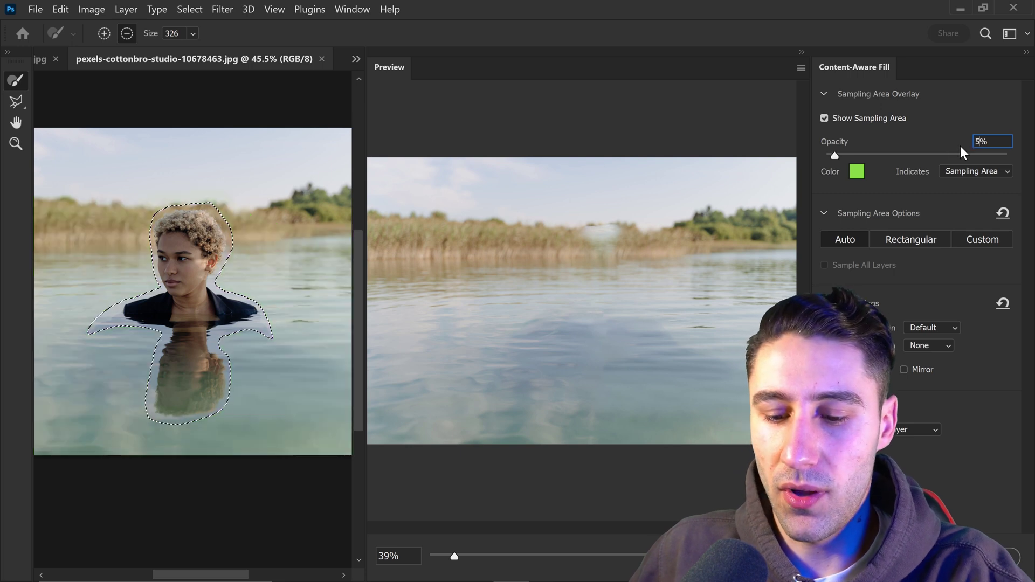
click(825, 93)
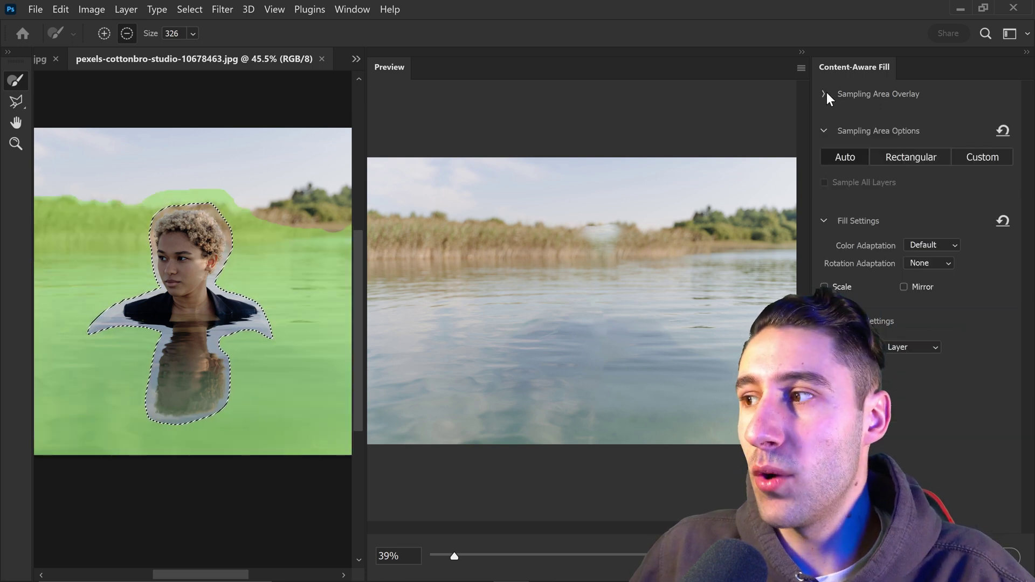
click(834, 158)
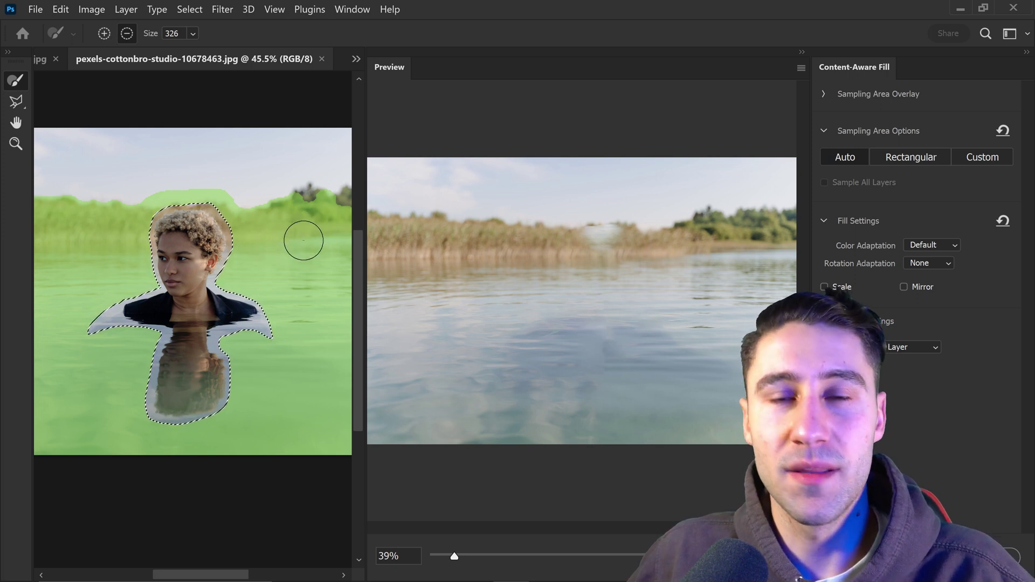
Try the Rectangular sampling area, then switch to Custom sampling.
click(903, 156)
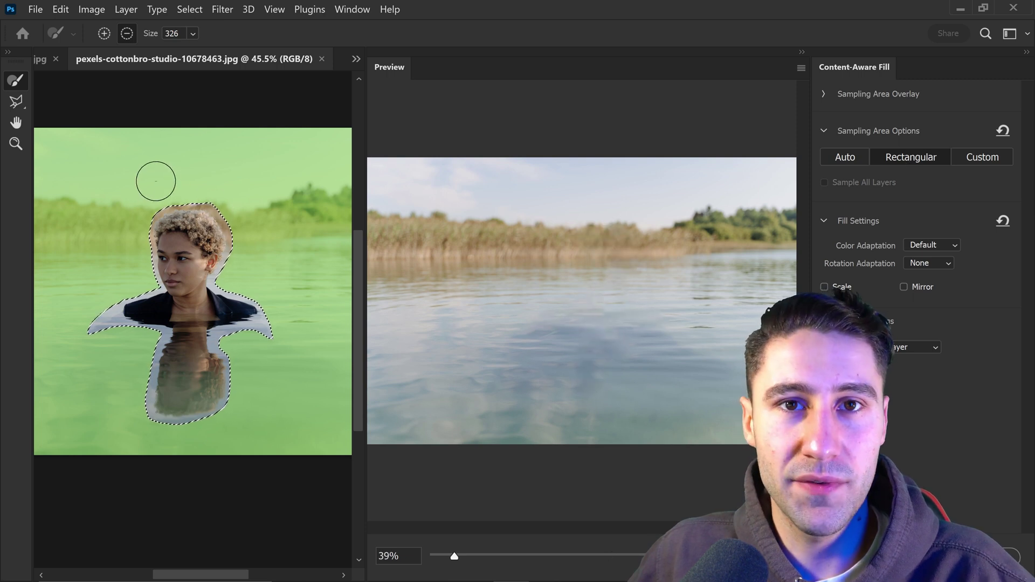
click(966, 156)
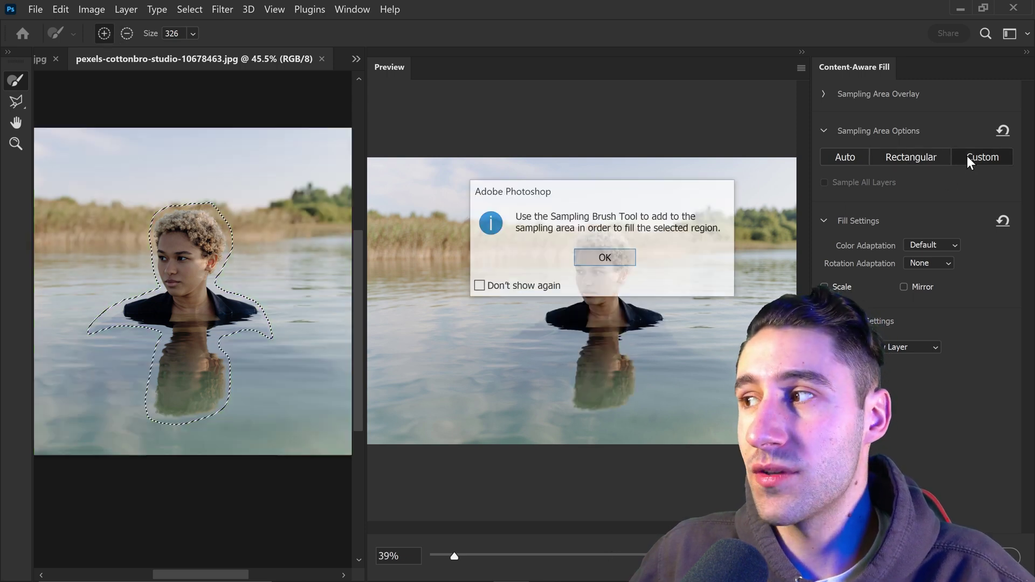
Dismiss the notice, paint sampling over the treeline beside the woman, then undo it.
click(605, 259)
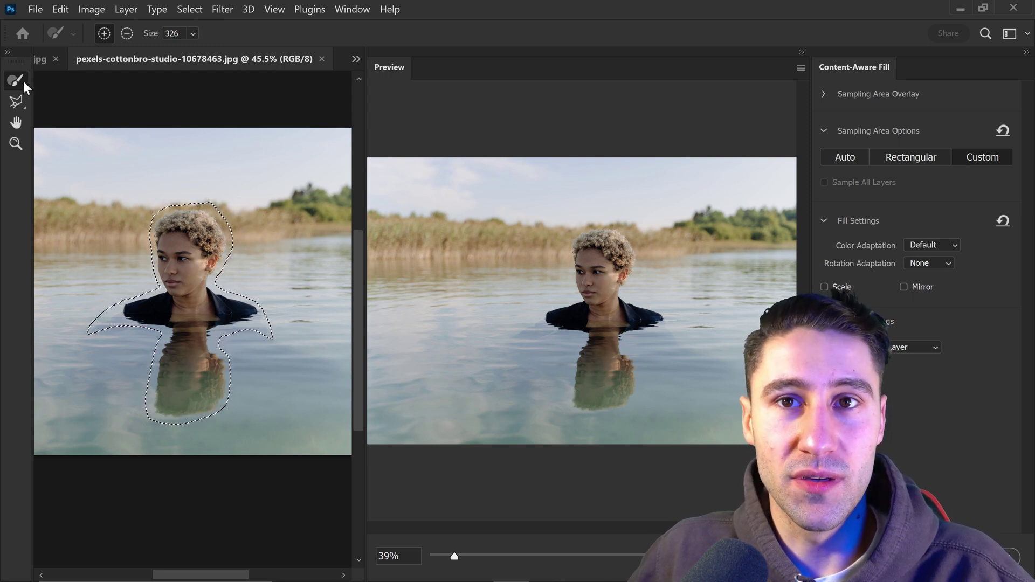
drag(268, 234, 262, 264)
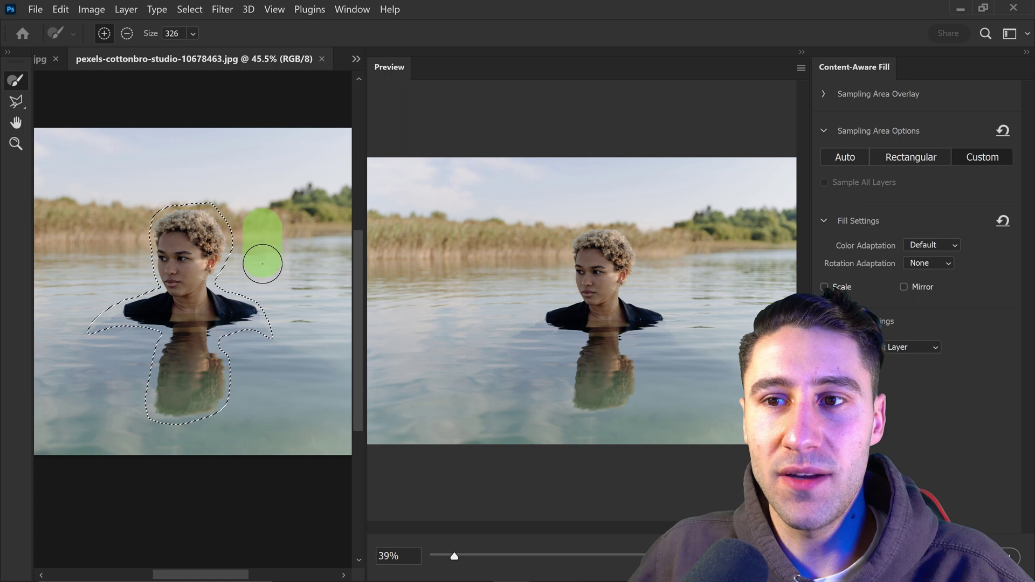
mouse_move(279, 213)
mouse_down()
mouse_move(324, 209)
mouse_move(285, 230)
mouse_move(281, 219)
mouse_move(334, 221)
mouse_move(305, 220)
mouse_up()
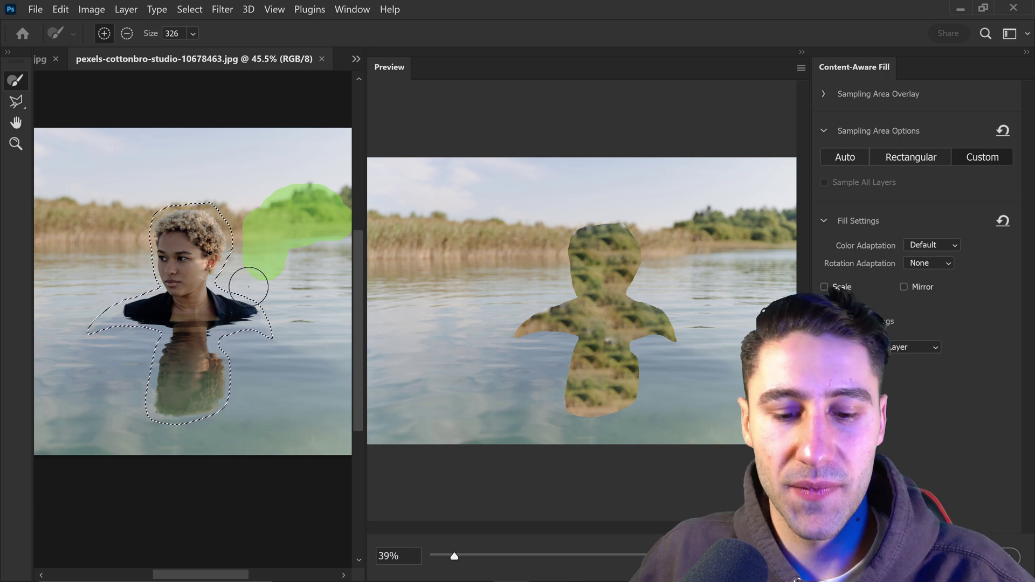
key(ctrl+z)
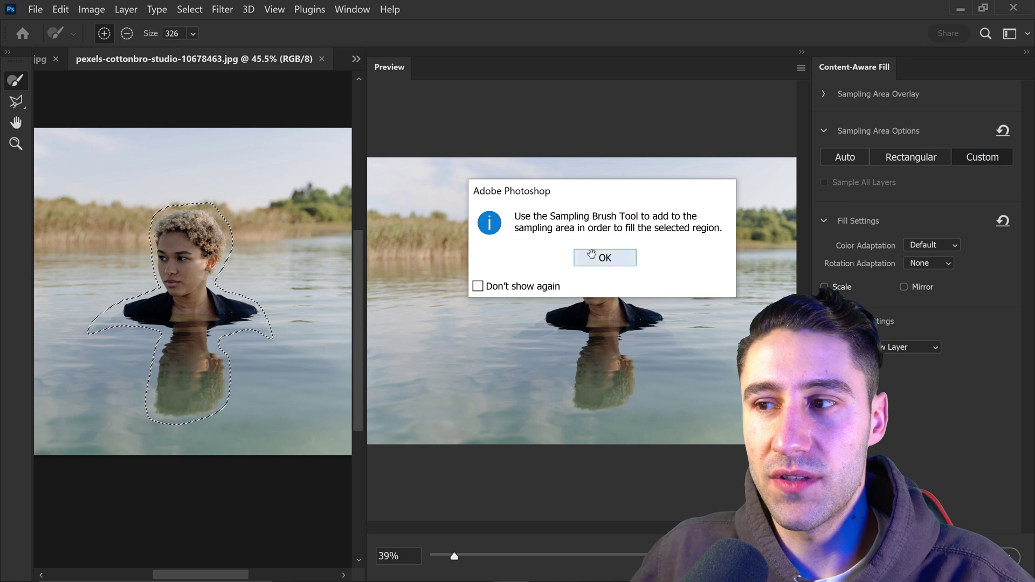
key(Return)
Paint sampling over the water right of the woman, then revert to automatic sampling.
mouse_move(254, 261)
mouse_down()
mouse_move(338, 260)
mouse_move(264, 255)
mouse_move(325, 262)
mouse_move(305, 282)
mouse_move(261, 280)
mouse_move(368, 291)
mouse_up()
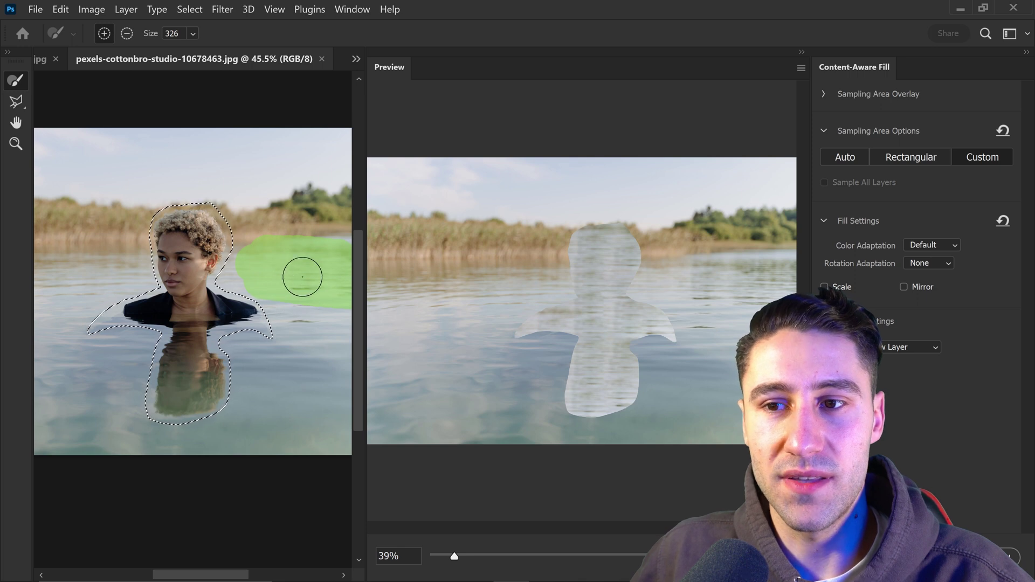
key(ctrl+z)
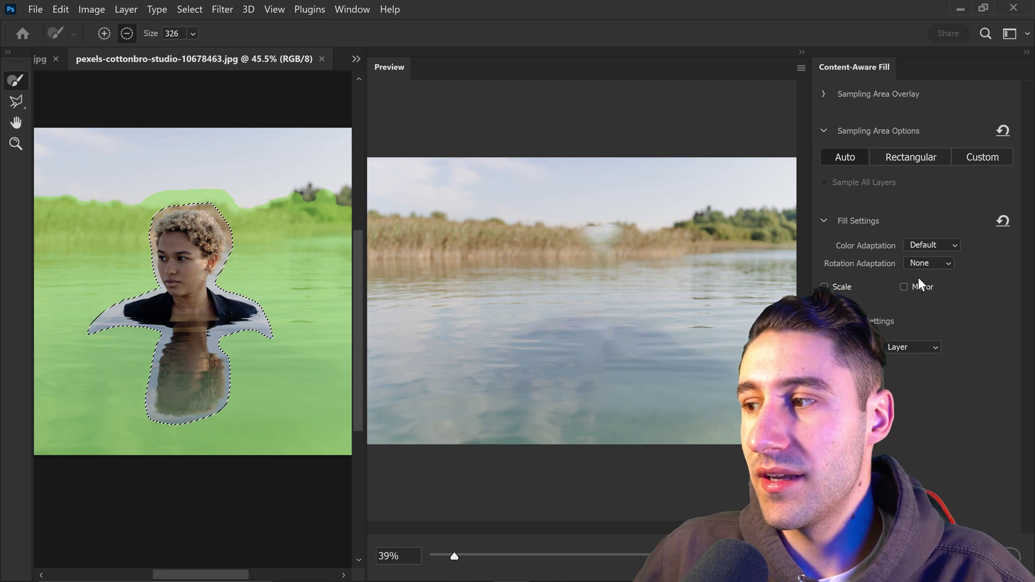
click(925, 245)
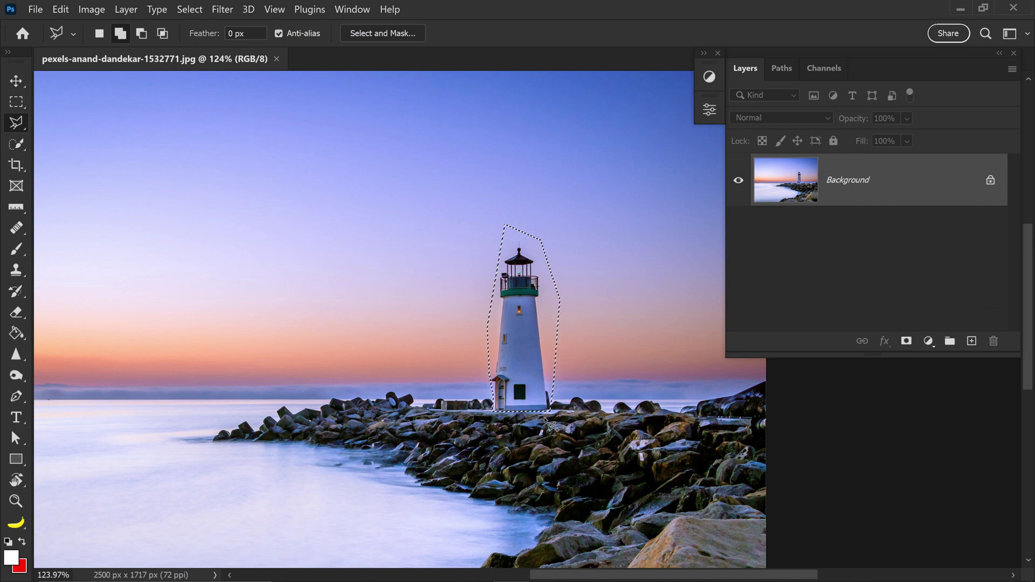
click(61, 11)
Start Content-Aware Fill on the lighthouse selection and zoom the preview in.
click(135, 267)
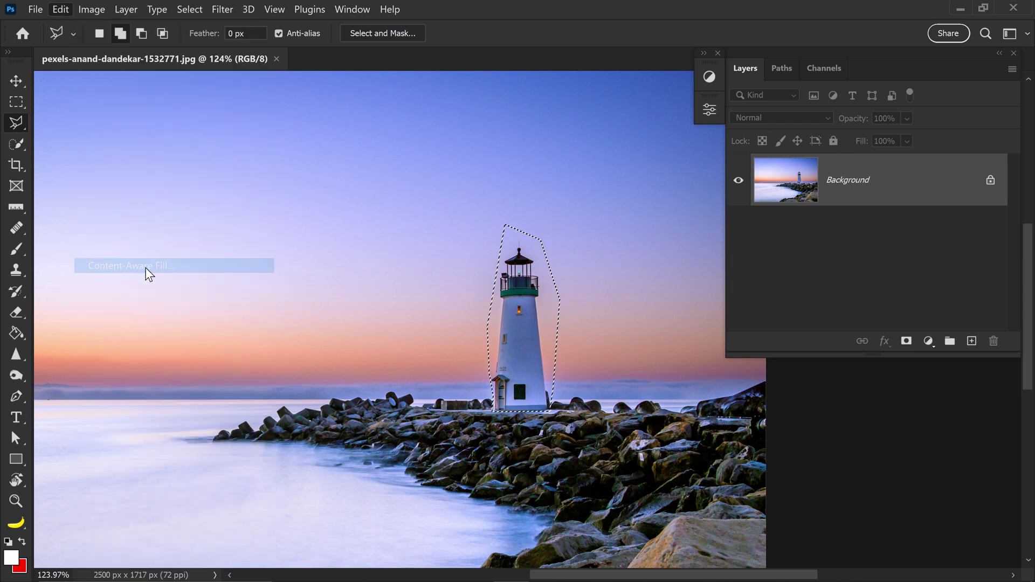
drag(162, 391, 113, 372)
scroll(583, 302, up, 3)
Compare Color Adaptation at High and Very High, settling back on High.
click(932, 245)
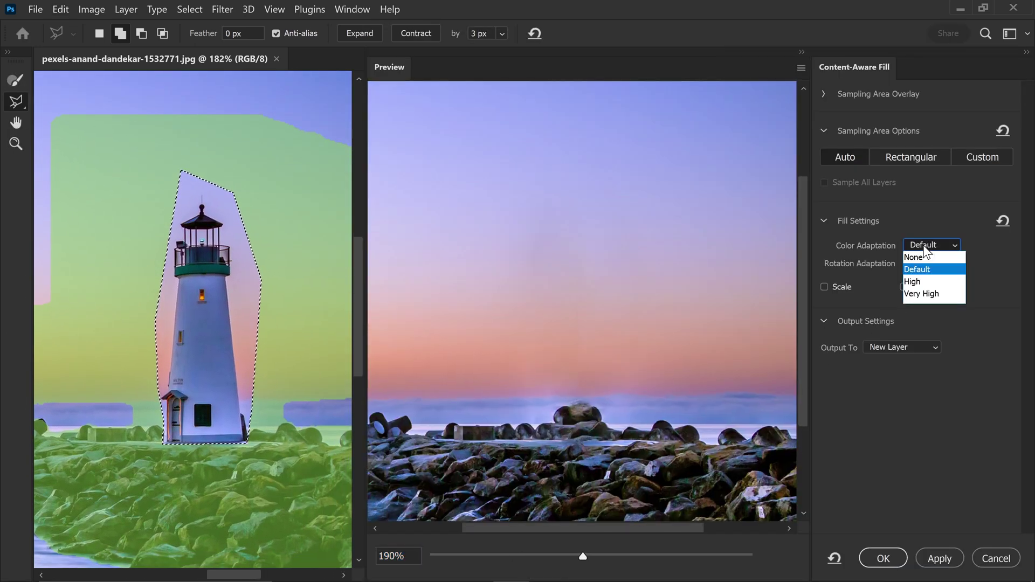
click(918, 282)
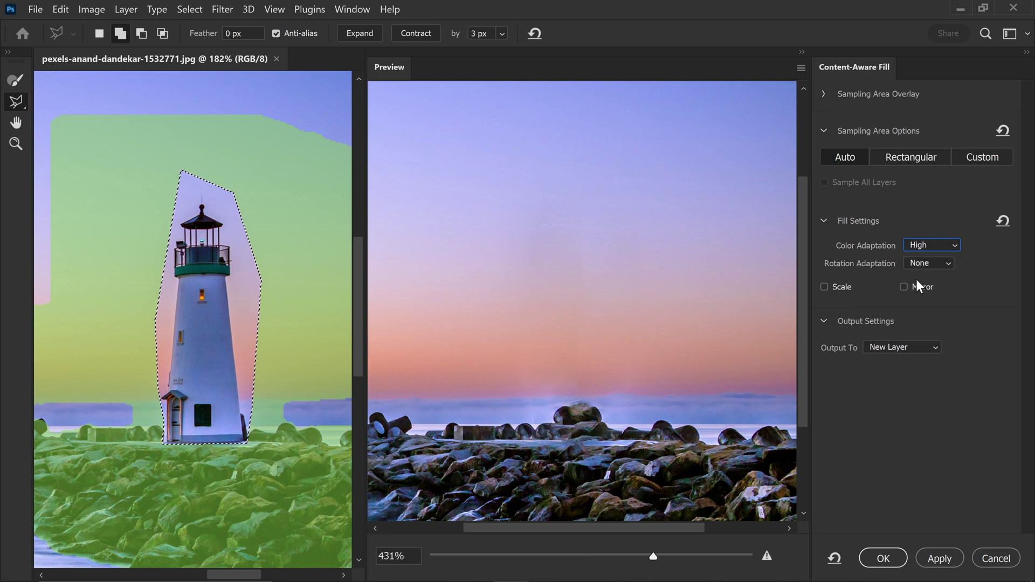
click(918, 245)
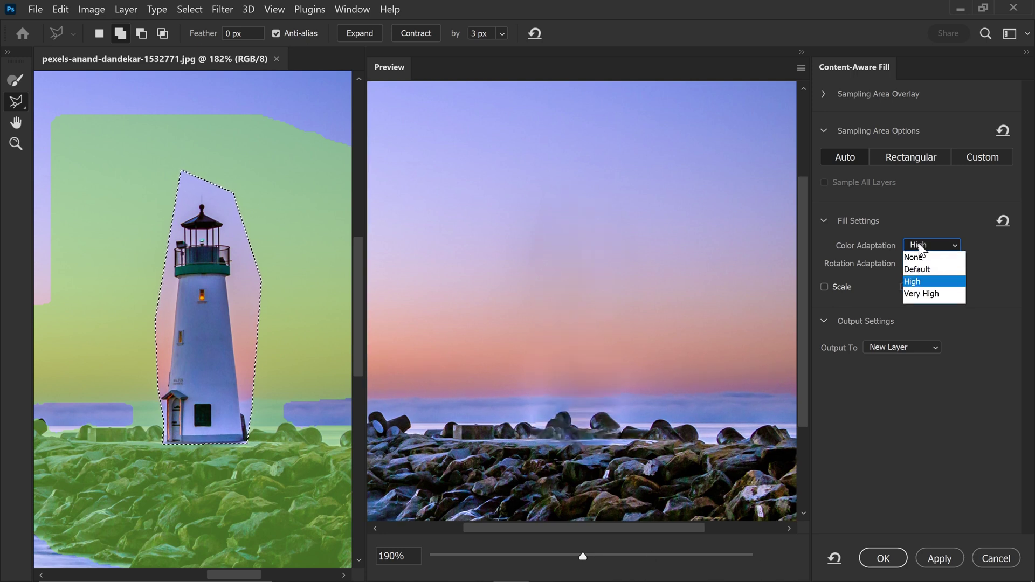
click(919, 294)
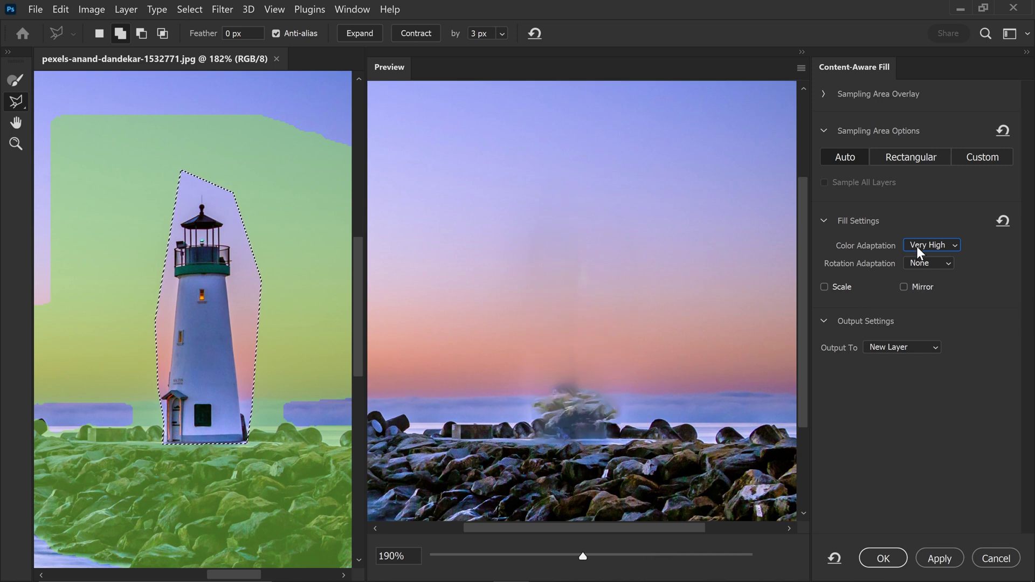
click(919, 247)
click(918, 282)
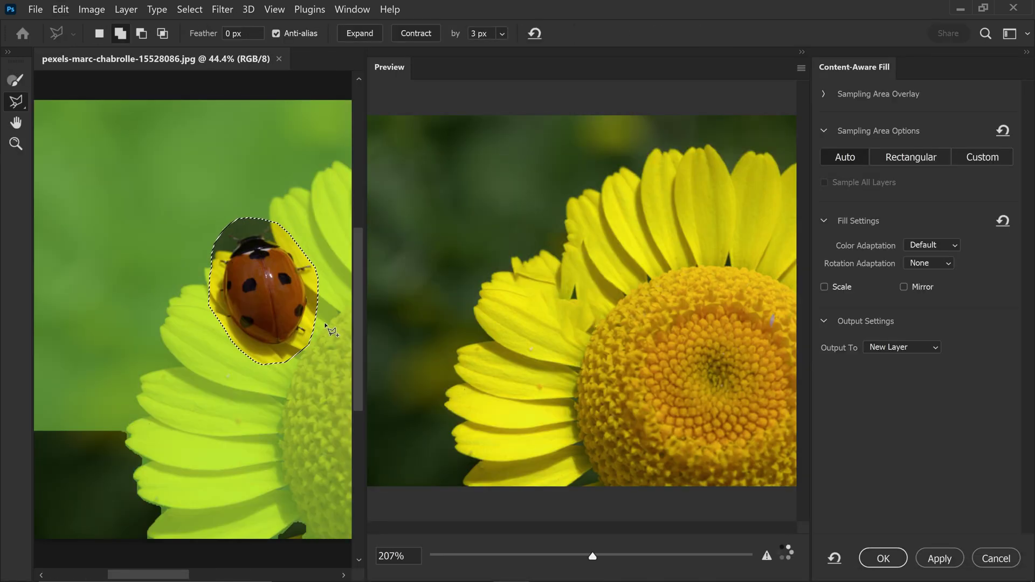
drag(329, 330, 246, 323)
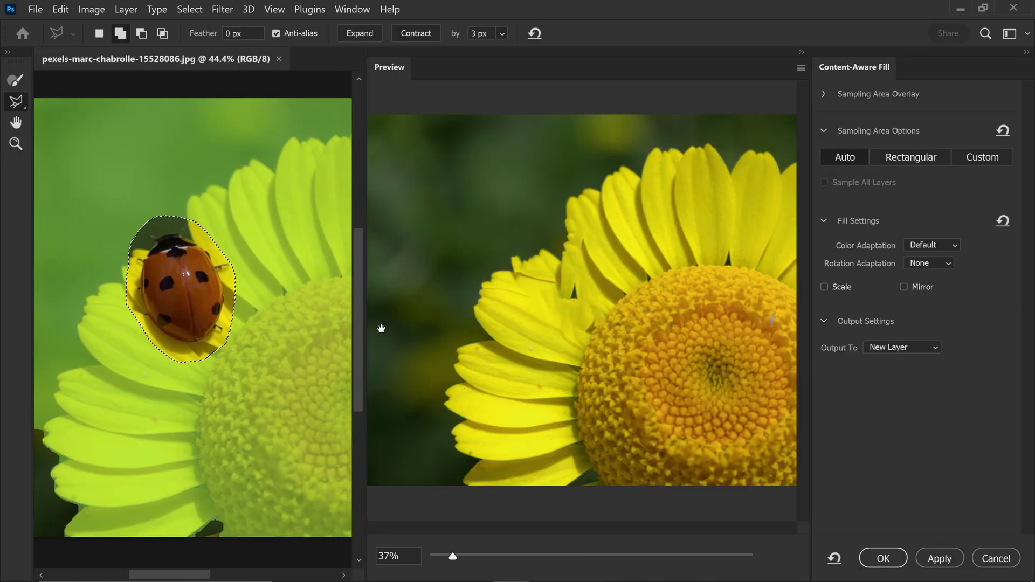
Switch the ladybug fill's Rotation Adaptation to Low, then Full, OK-ing both auto-sampling warnings.
click(911, 264)
click(915, 286)
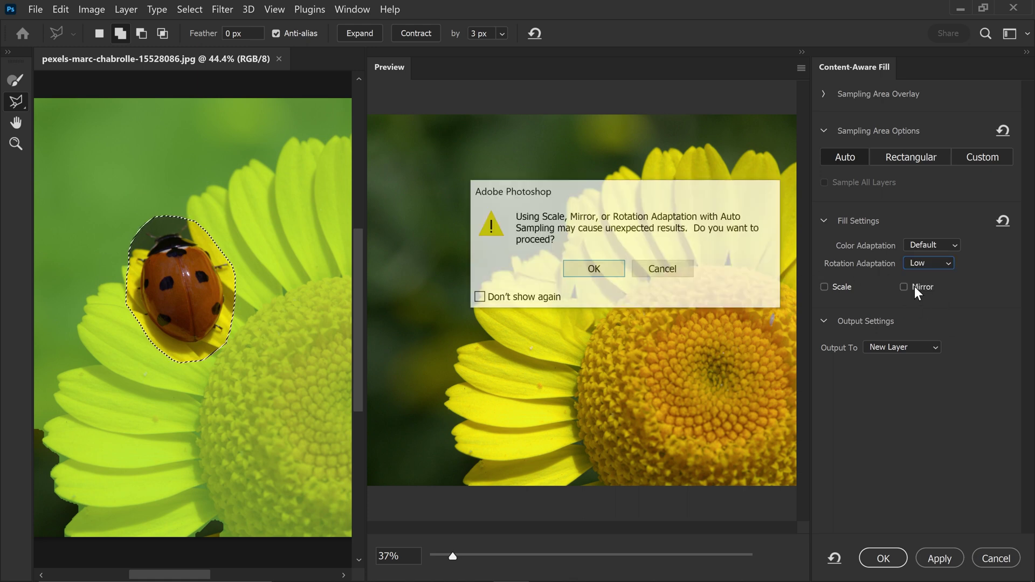
click(595, 271)
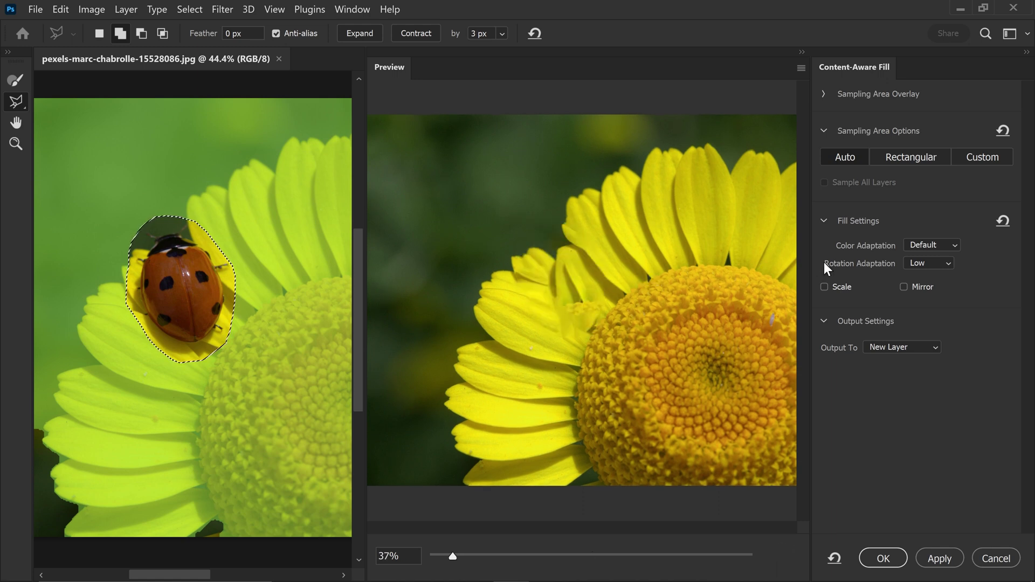
click(929, 260)
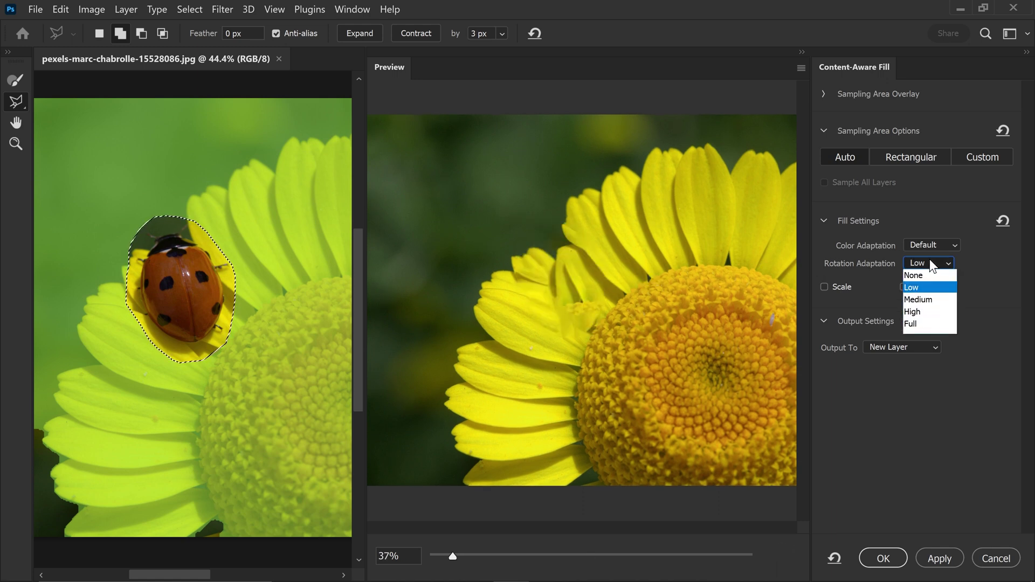
click(924, 322)
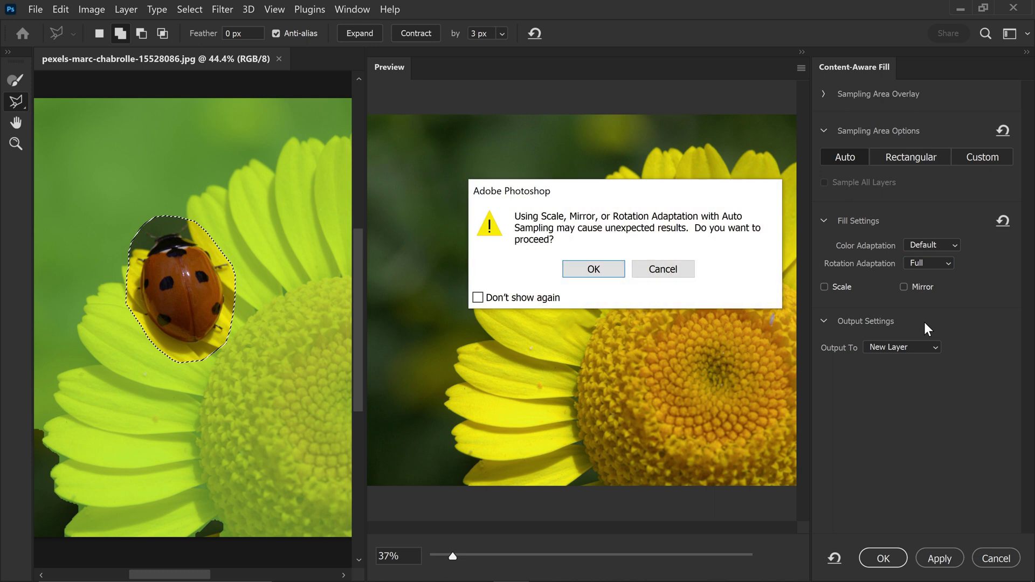
click(619, 275)
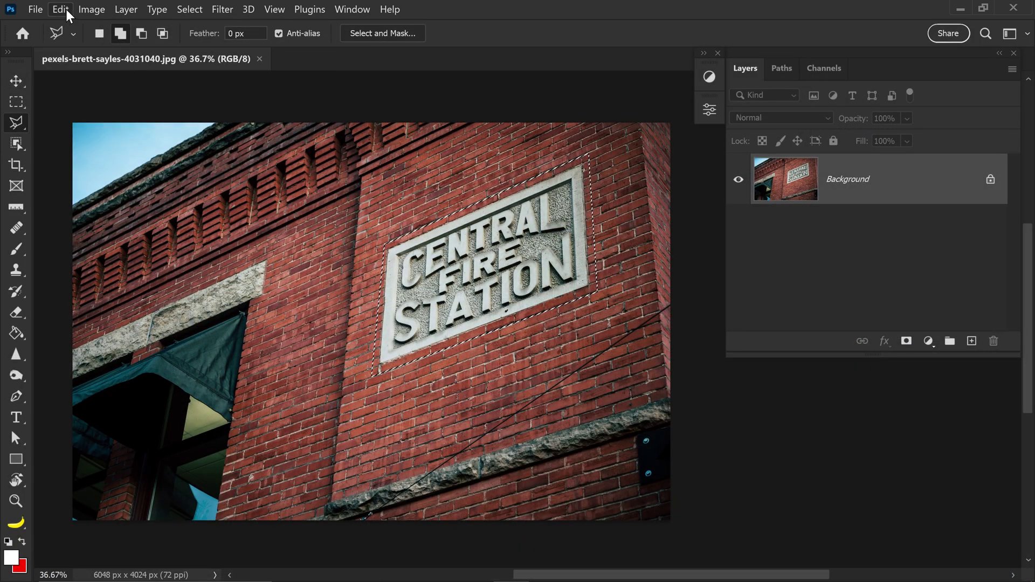
Start Content-Aware Fill on the CENTRAL FIRE STATION sign, zoom preview to 51%, and enable Scale.
click(60, 9)
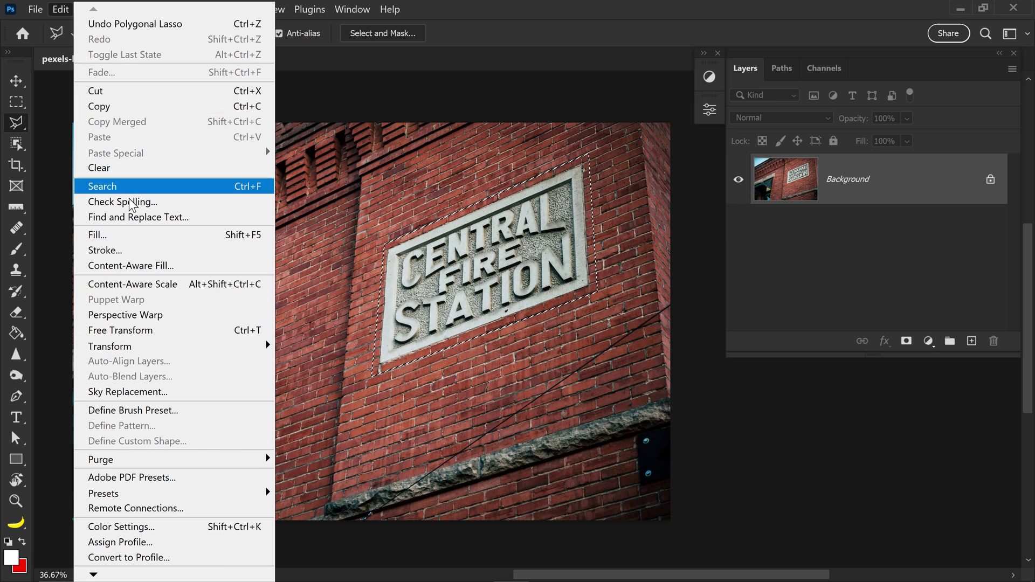
click(130, 266)
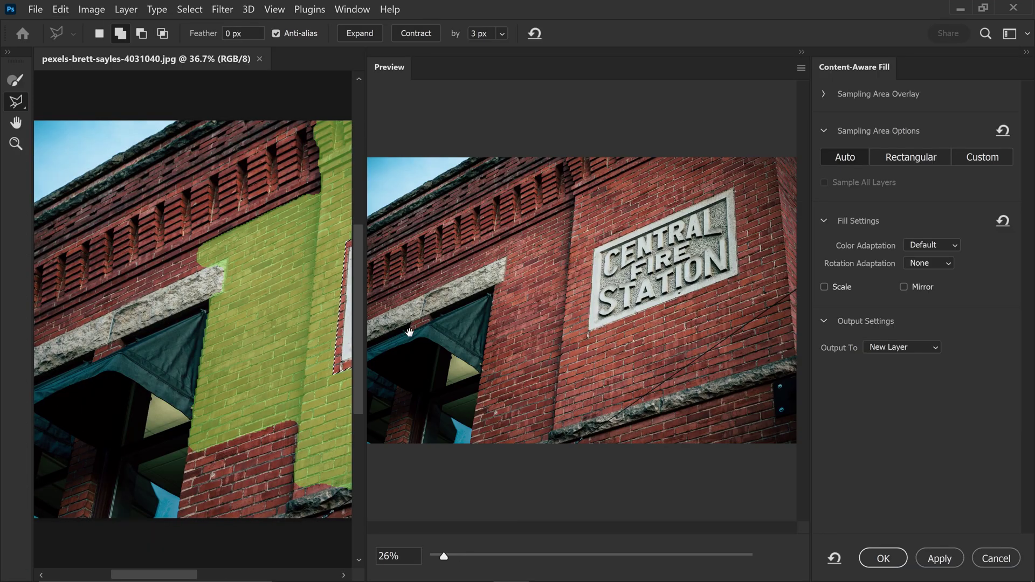
drag(140, 356, 71, 374)
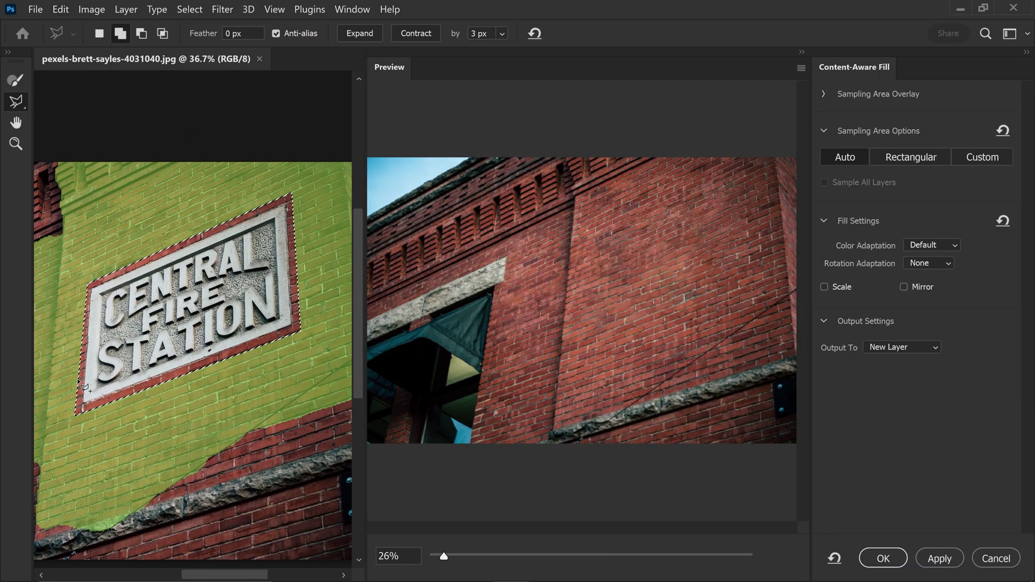
drag(596, 556, 465, 556)
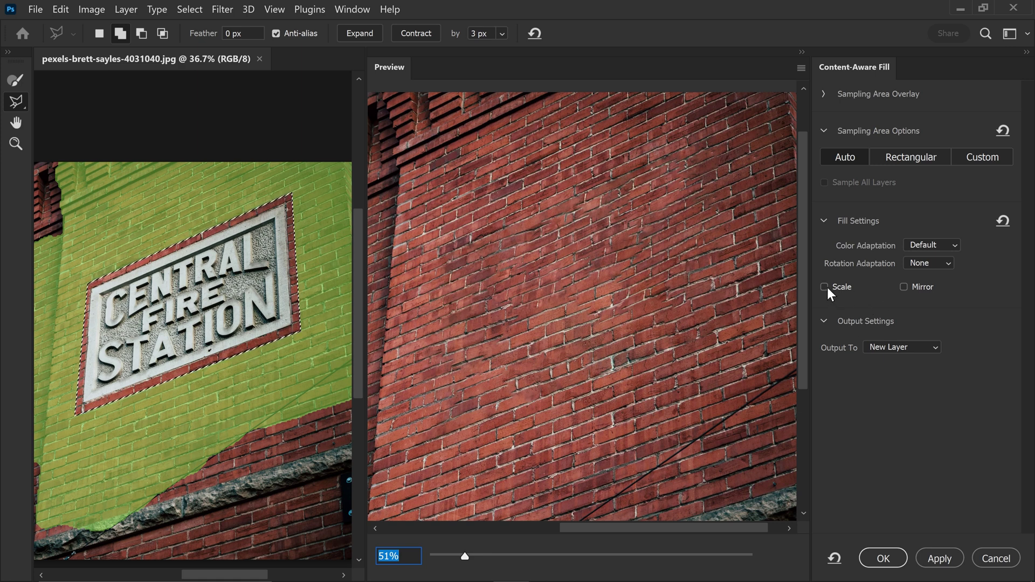
click(826, 287)
drag(689, 192, 720, 50)
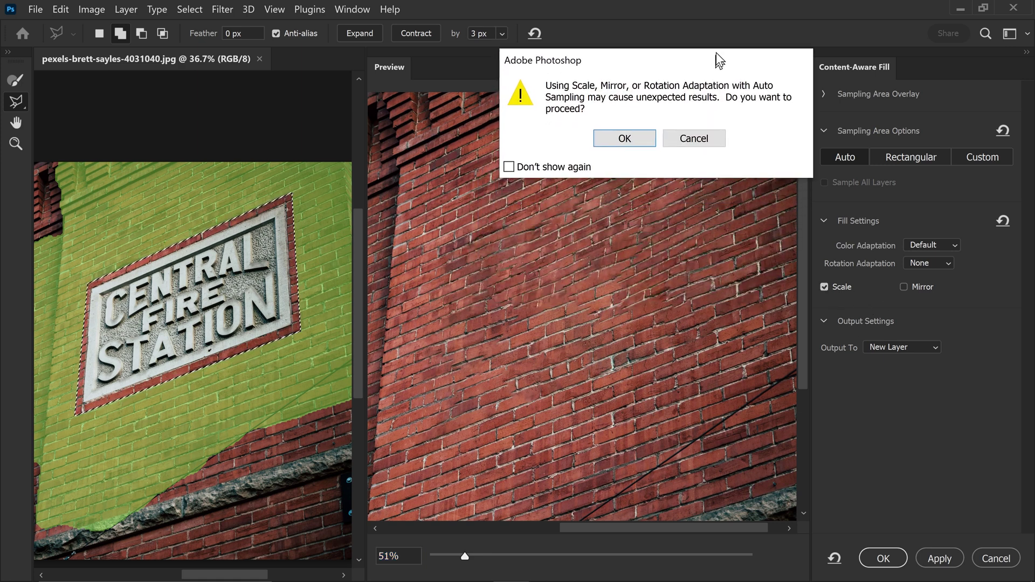
click(626, 125)
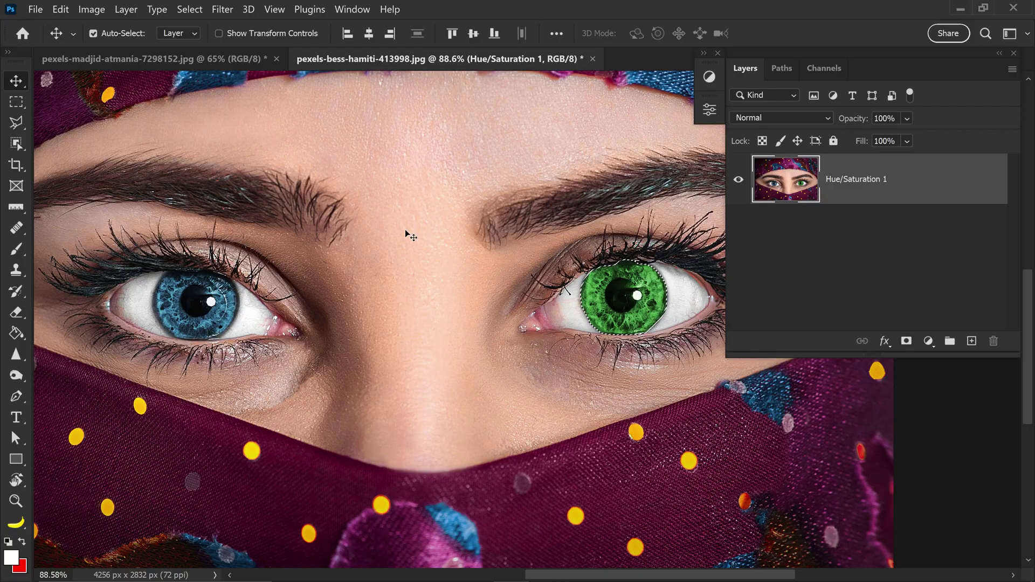
Start Content-Aware Fill on the green iris with Custom sampling, dismissing the brush tip.
click(60, 12)
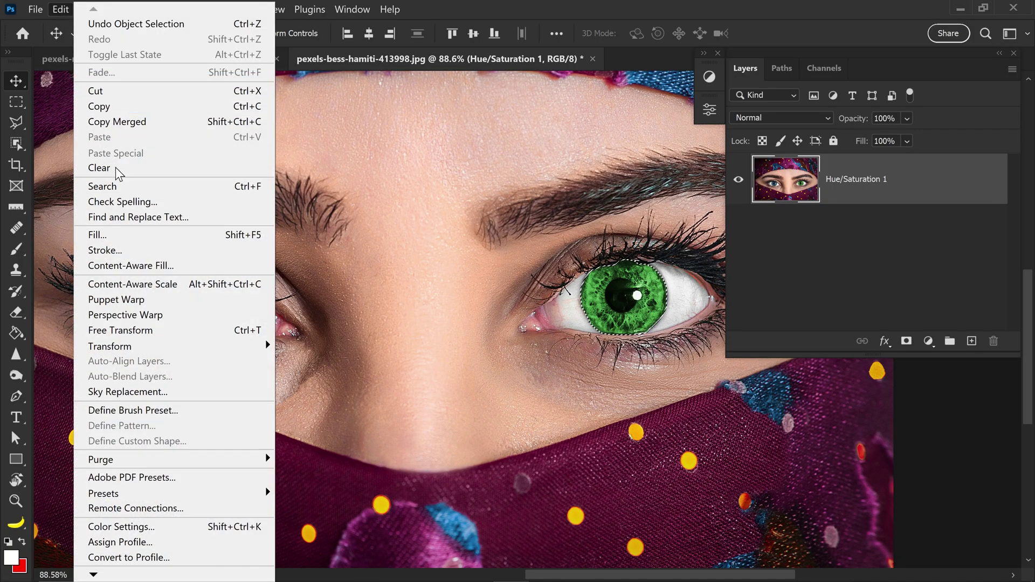
click(130, 265)
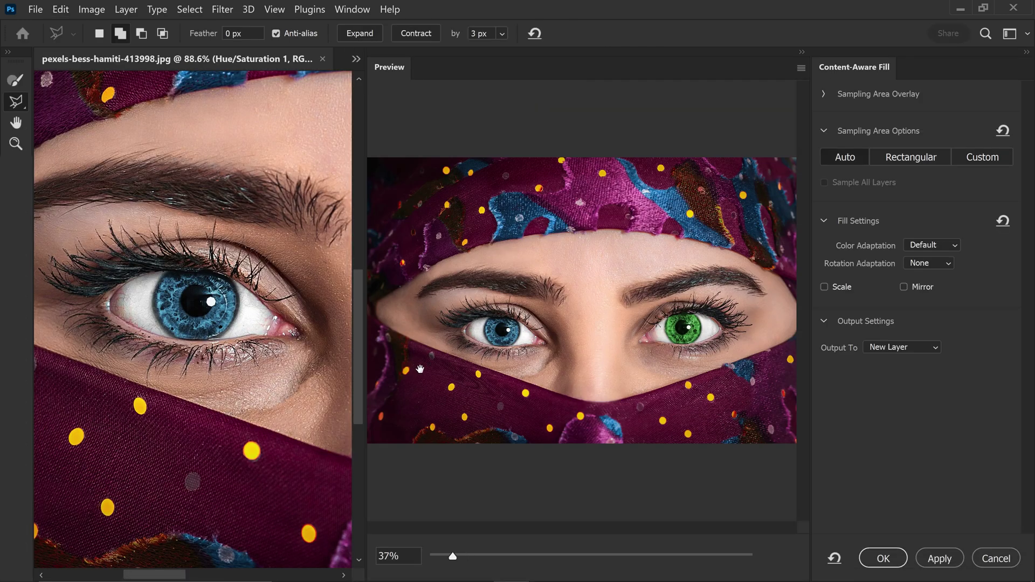
click(989, 158)
click(654, 115)
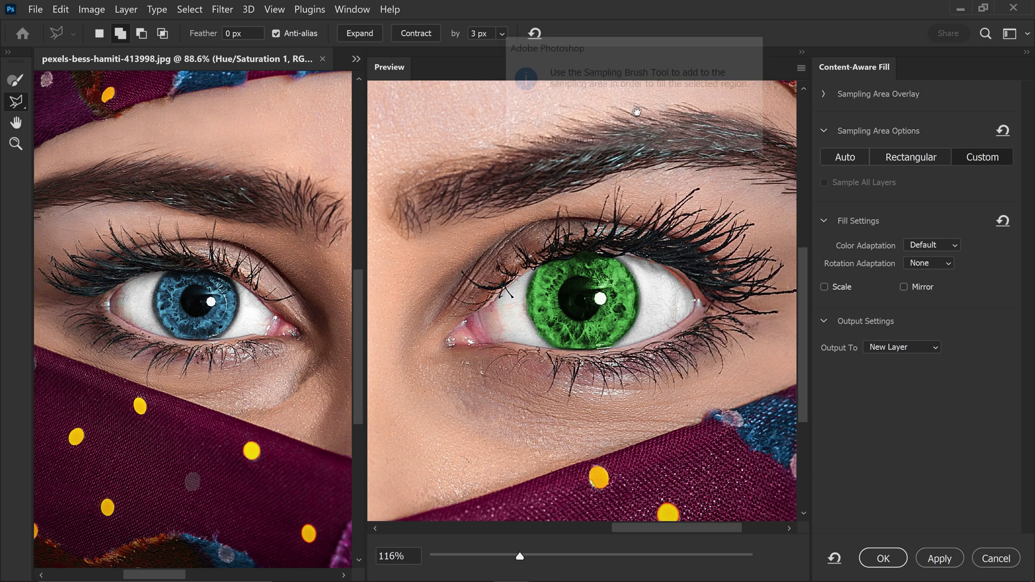
Paint the blue left eye as the sampling area and enable Mirror.
click(15, 81)
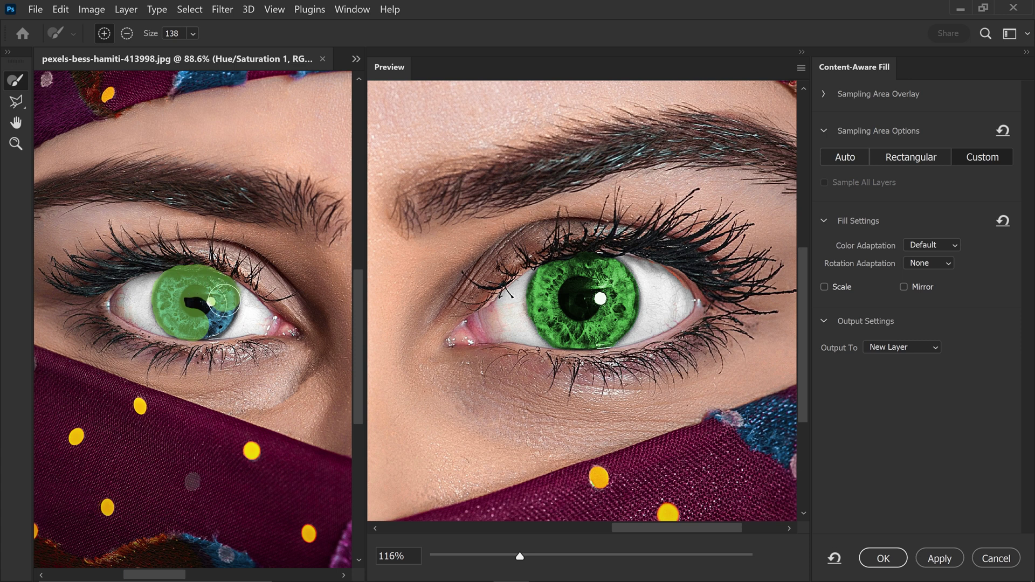
click(207, 306)
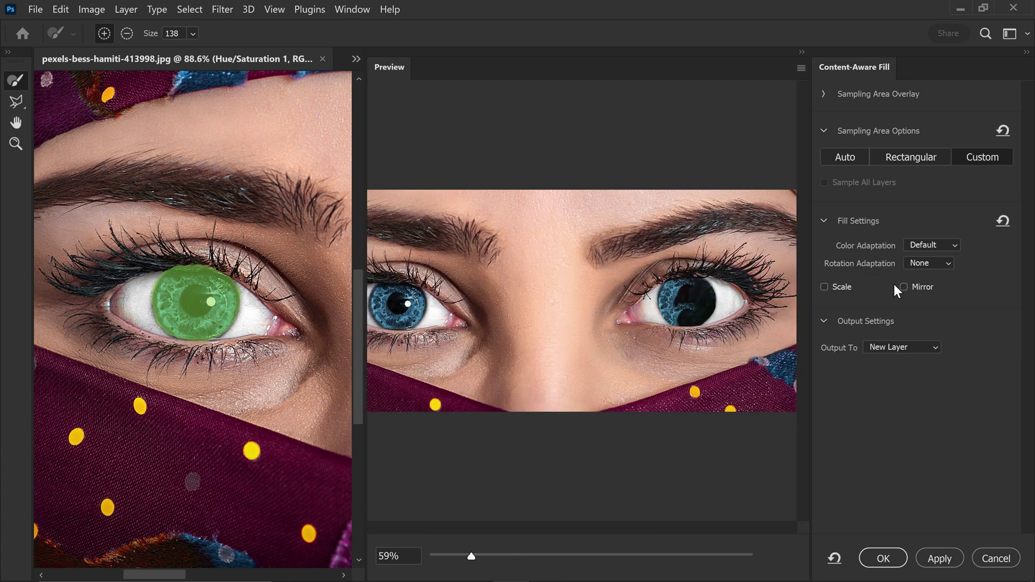
click(904, 287)
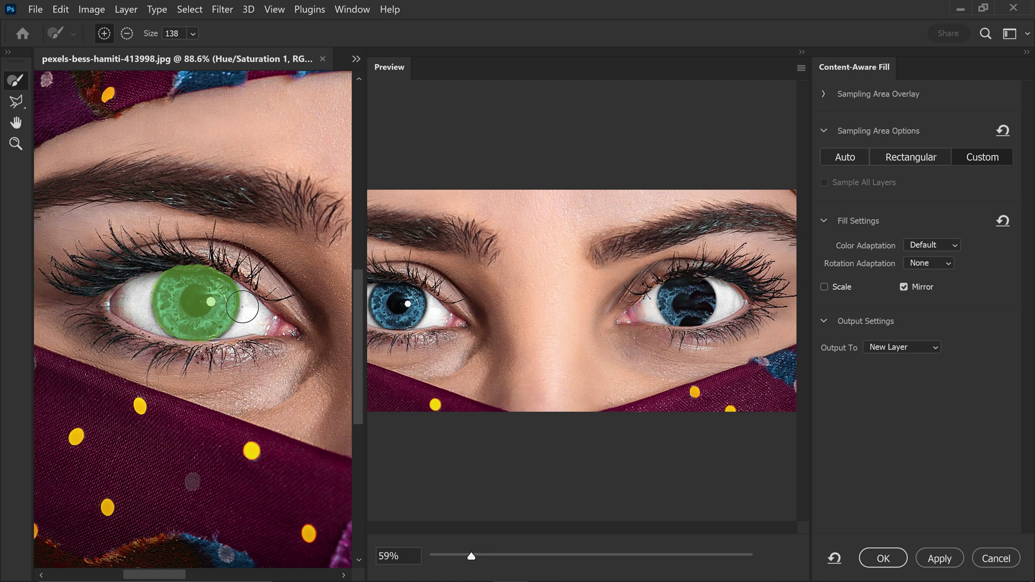
drag(260, 318, 289, 336)
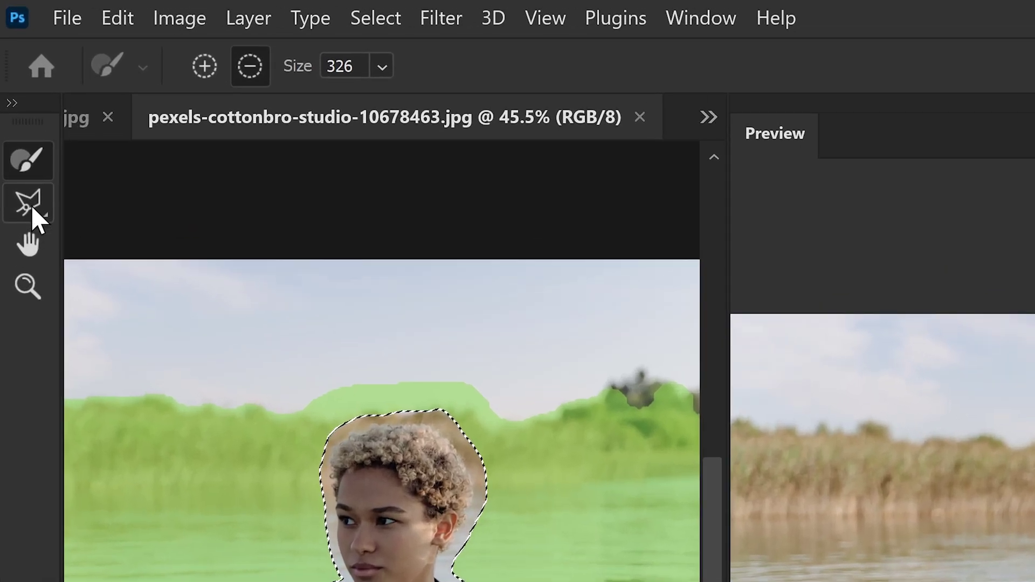
With the Polygonal Lasso and Alt held, cut the woman's hair edge out of the selection.
click(31, 205)
right_click(30, 216)
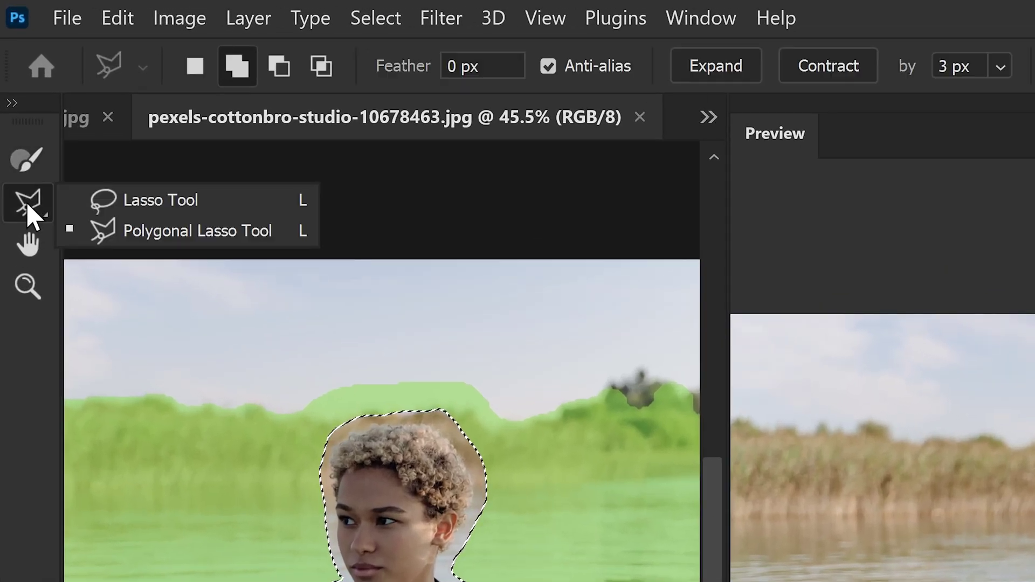
click(175, 232)
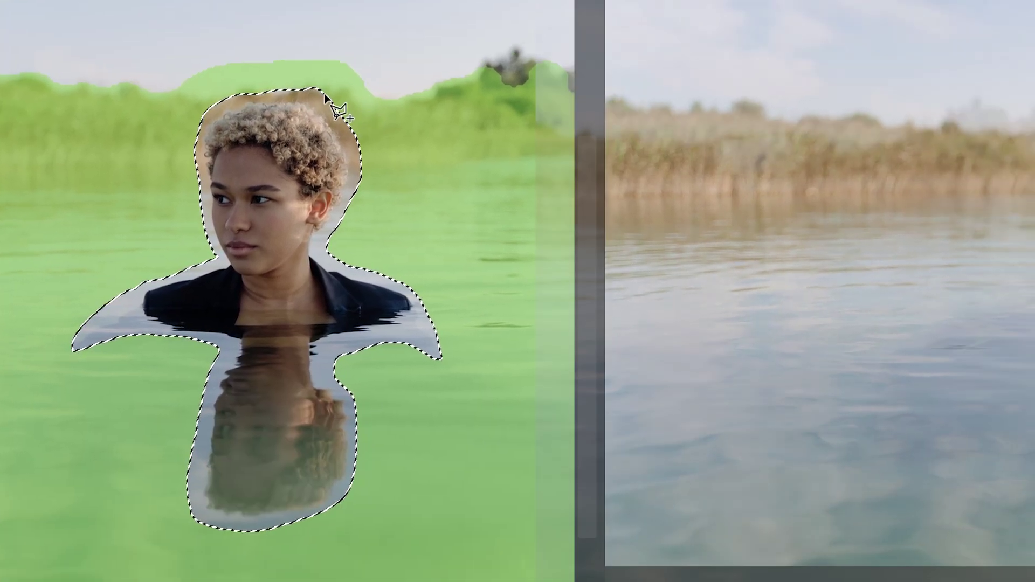
key(alt)
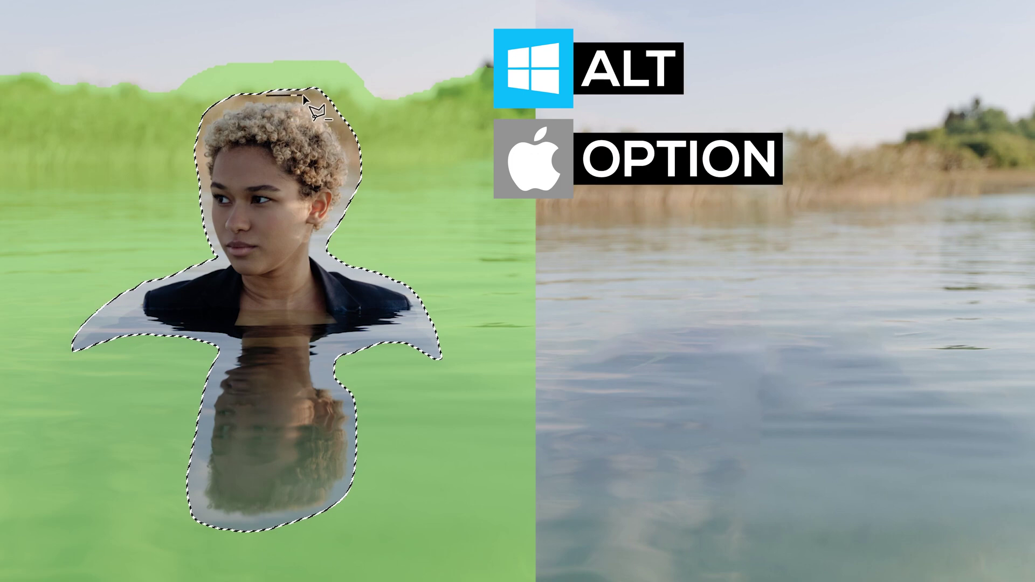
drag(336, 127, 353, 172)
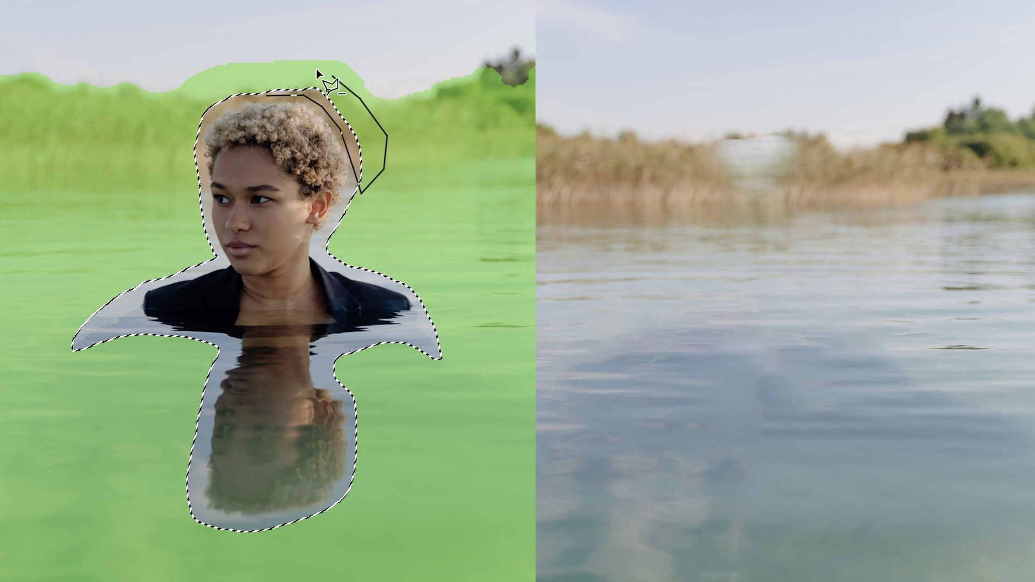
drag(270, 71, 269, 75)
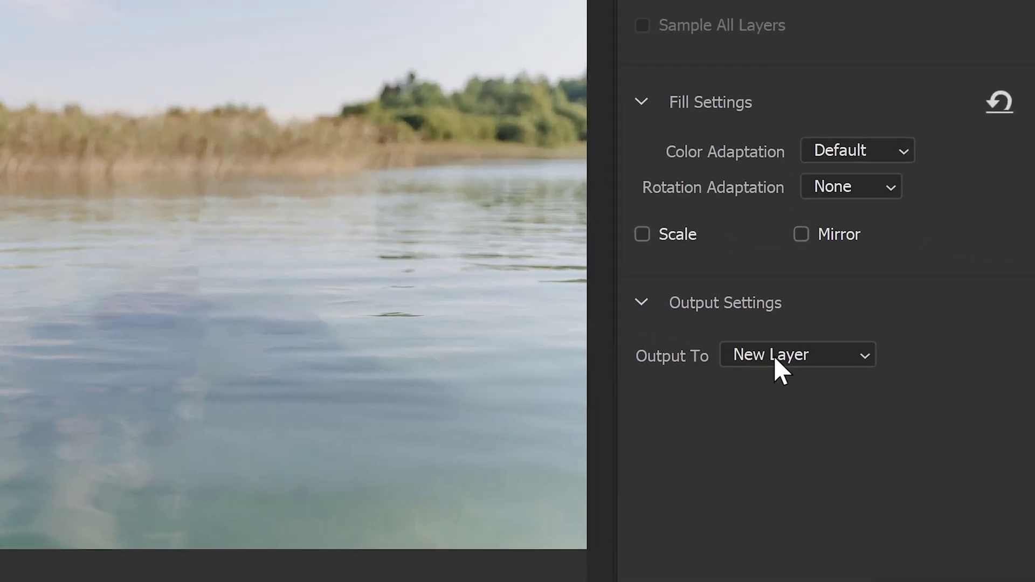
Apply the fill removing the woman to a New Layer, then deselect.
click(777, 367)
click(777, 403)
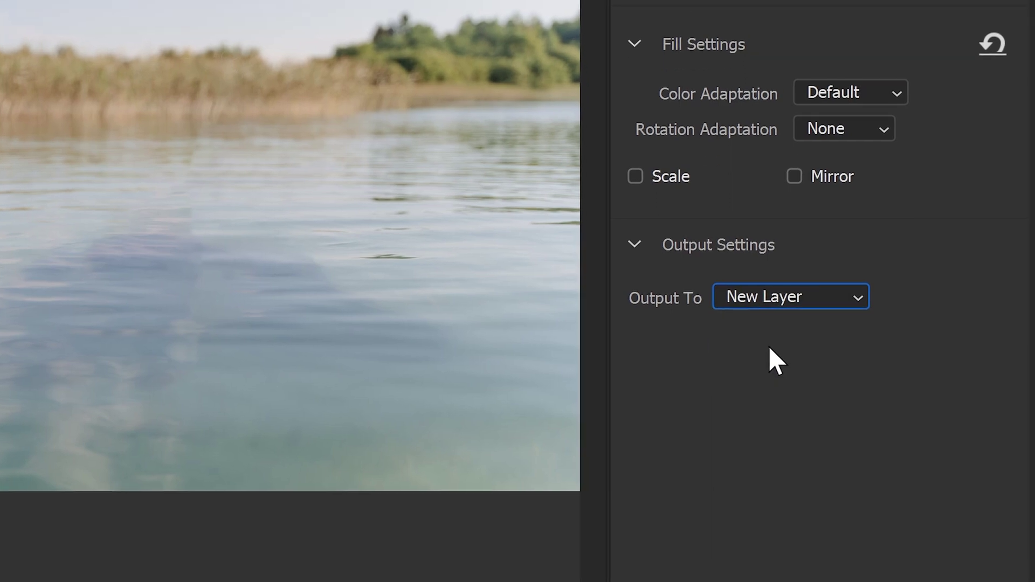
click(735, 543)
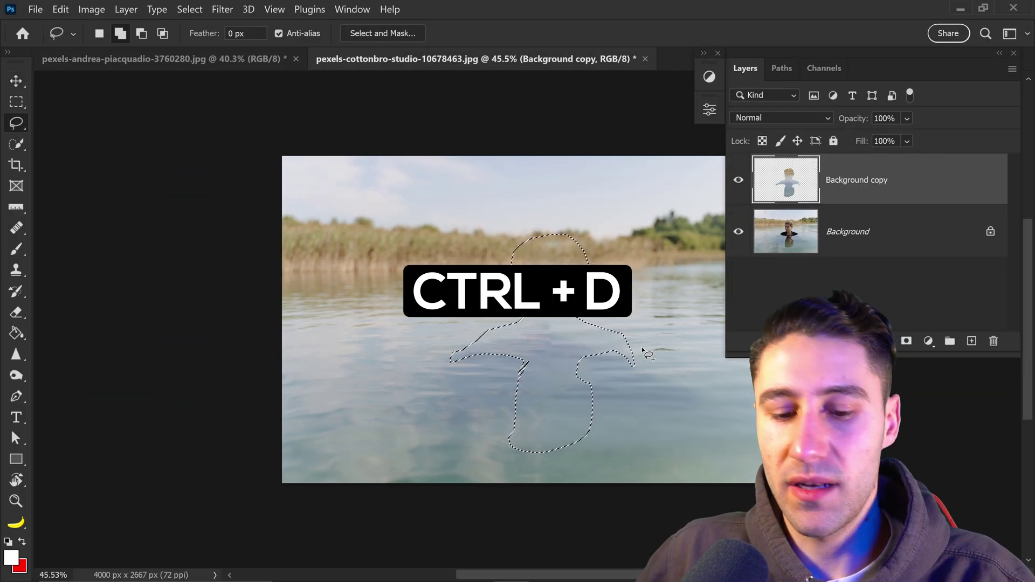
key(ctrl+d)
Select the fill and Background layers and convert them into one Smart Object.
drag(668, 358, 559, 338)
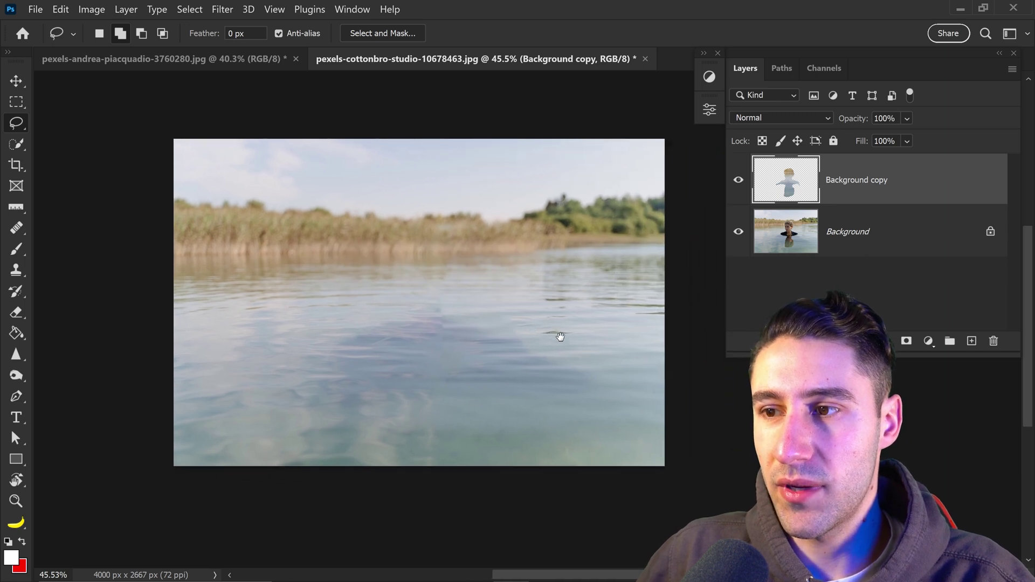
key(shift)
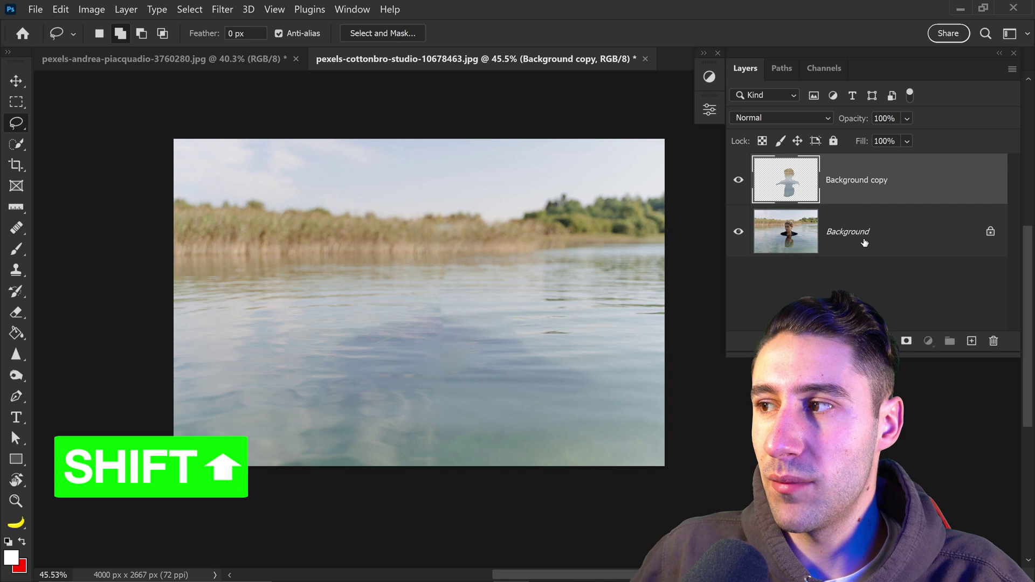
shift+click(860, 229)
right_click(845, 200)
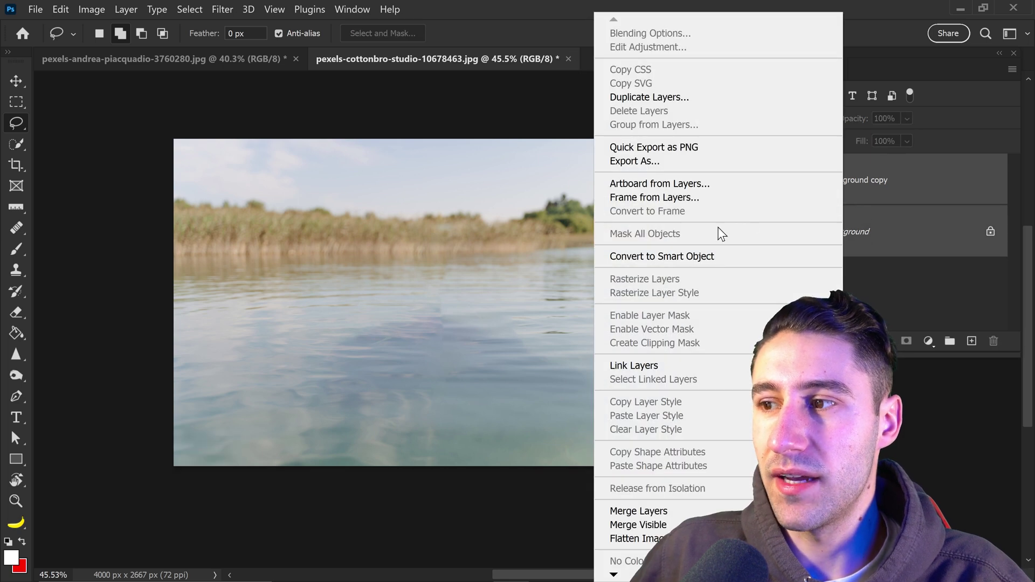
click(668, 261)
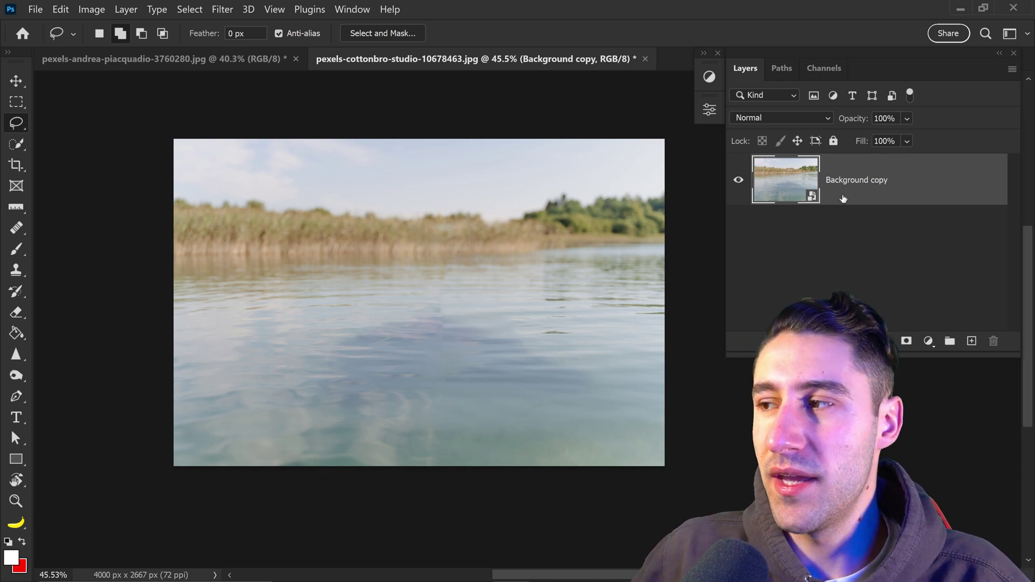
right_click(844, 199)
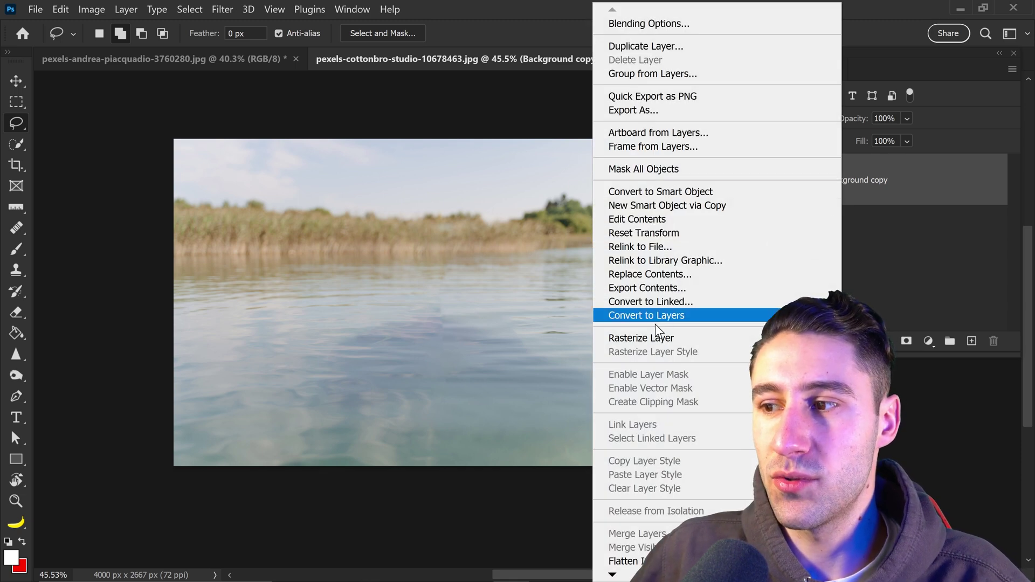